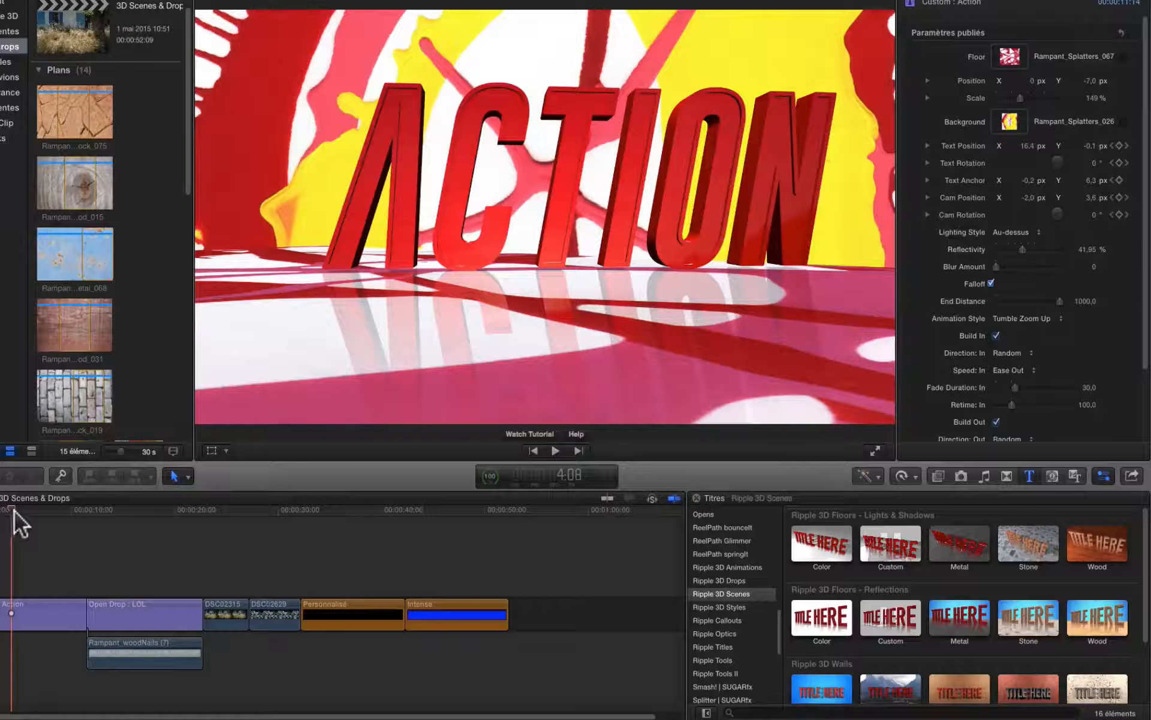
Examine the Action and LOL titles in the timeline and the title previews in the Ripple 3D Scenes category.
{"action": "left_click", "coordinate": [146, 510]}
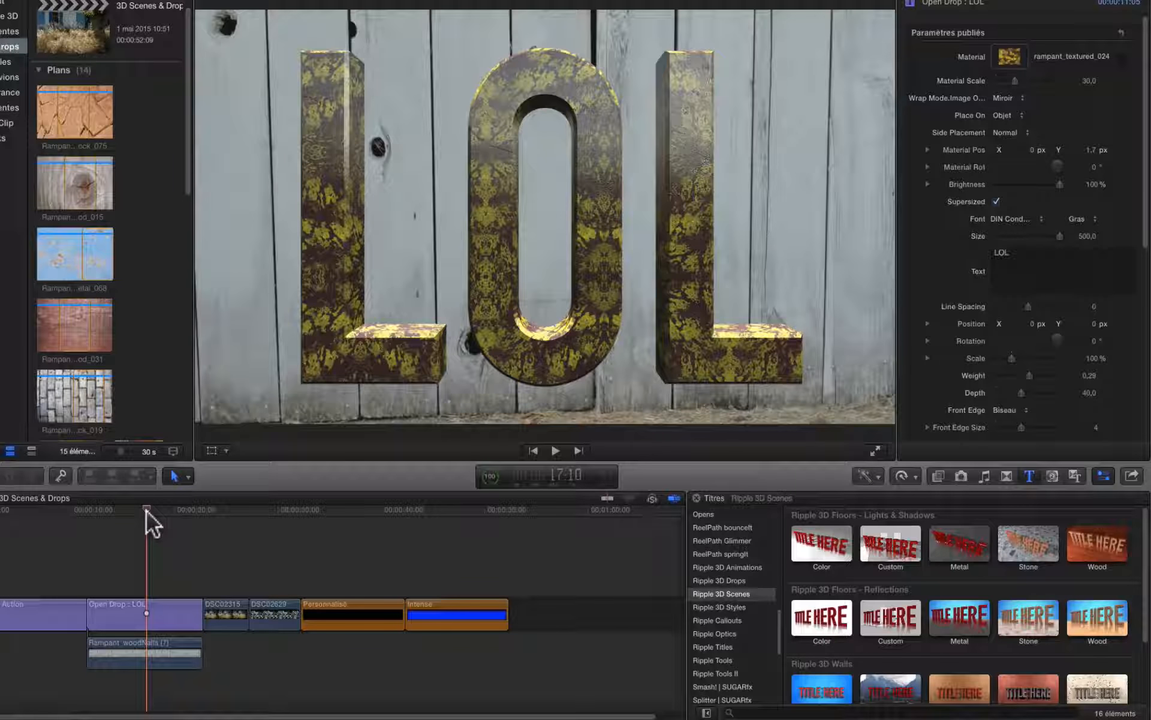
{"action": "left_click", "coordinate": [31, 512]}
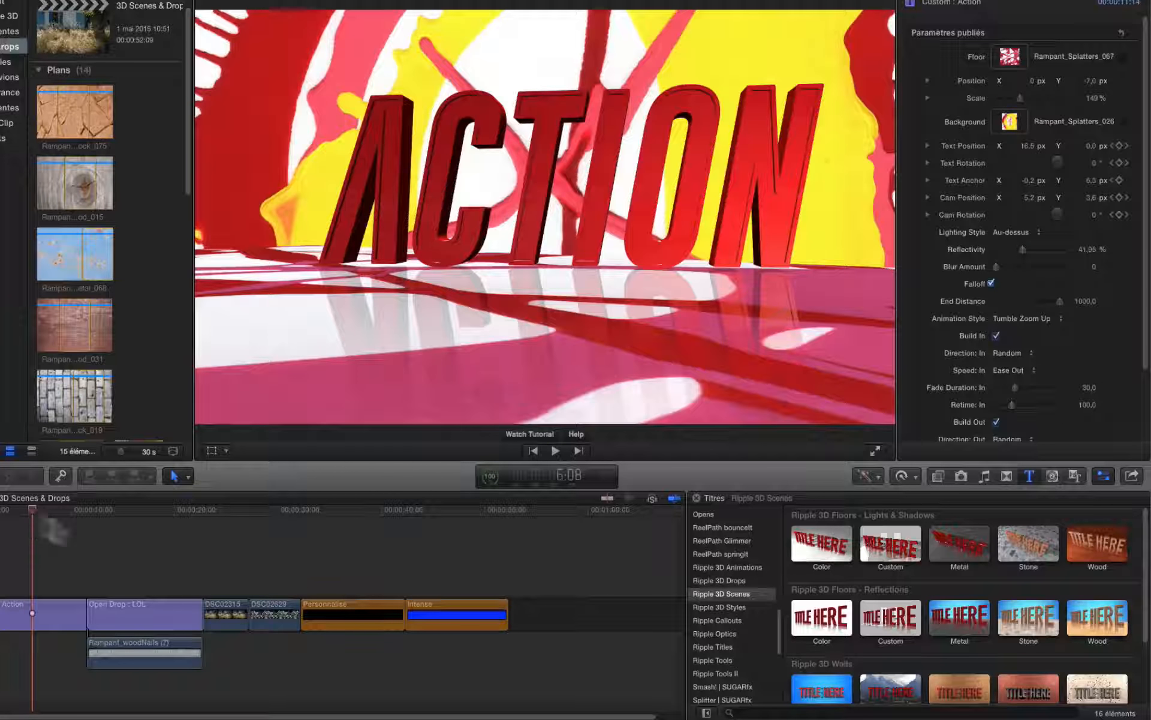
{"action": "left_click", "coordinate": [141, 510]}
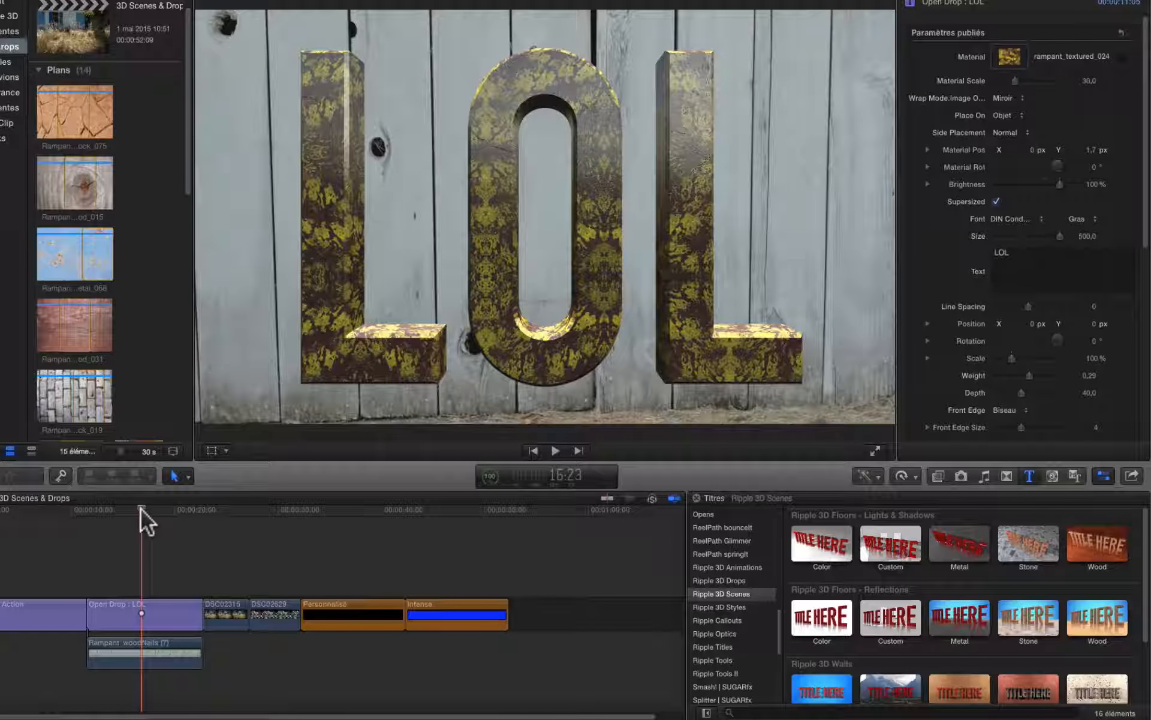
{"action": "left_click_drag", "start_coordinate": [141, 509], "coordinate": [21, 527]}
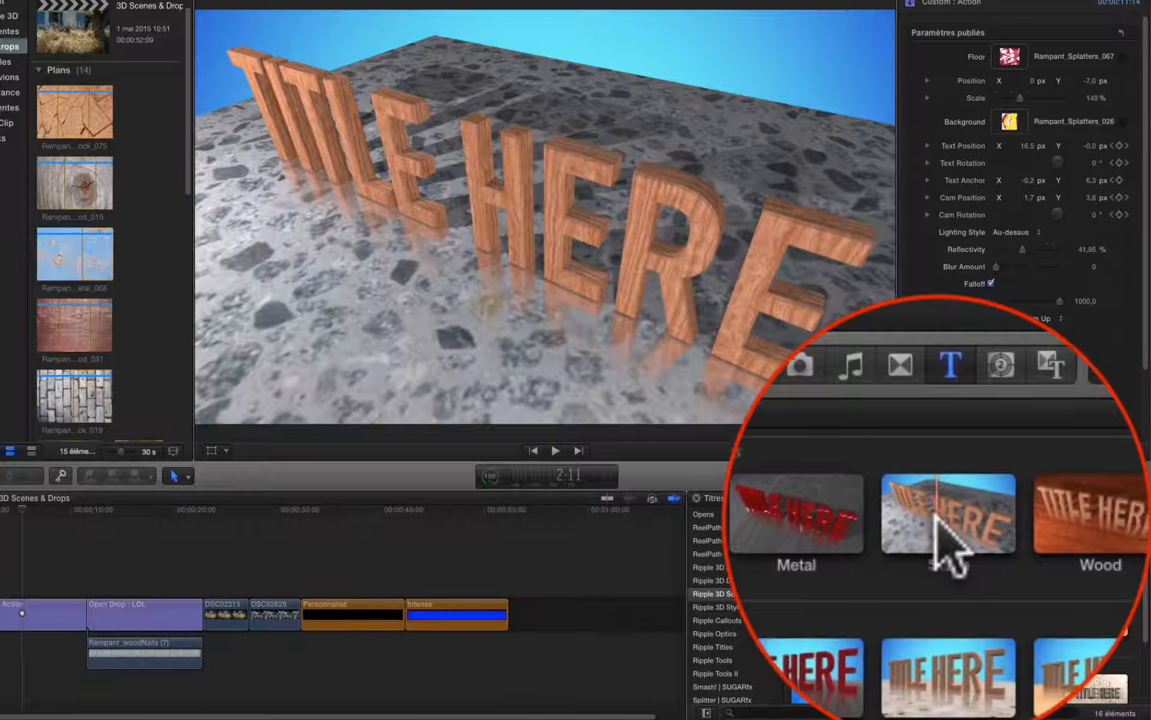
{"action": "left_click", "coordinate": [937, 521]}
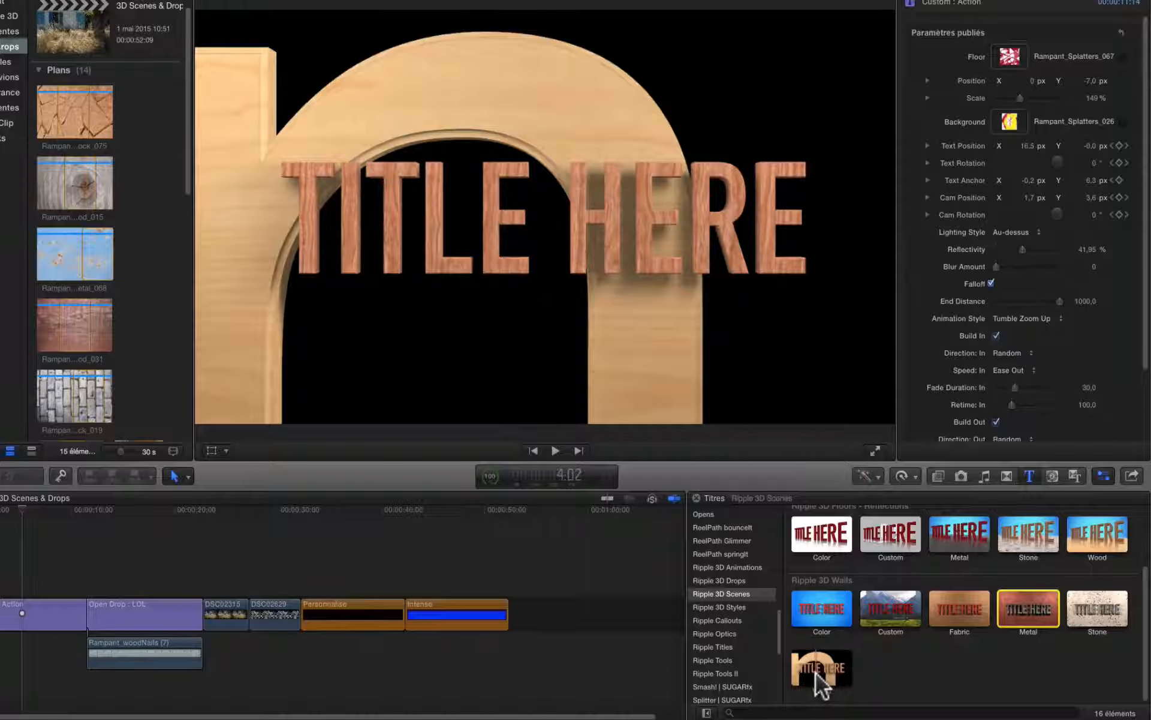
{"action": "scroll", "coordinate": [848, 553], "scroll_direction": "up", "scroll_amount": 3}
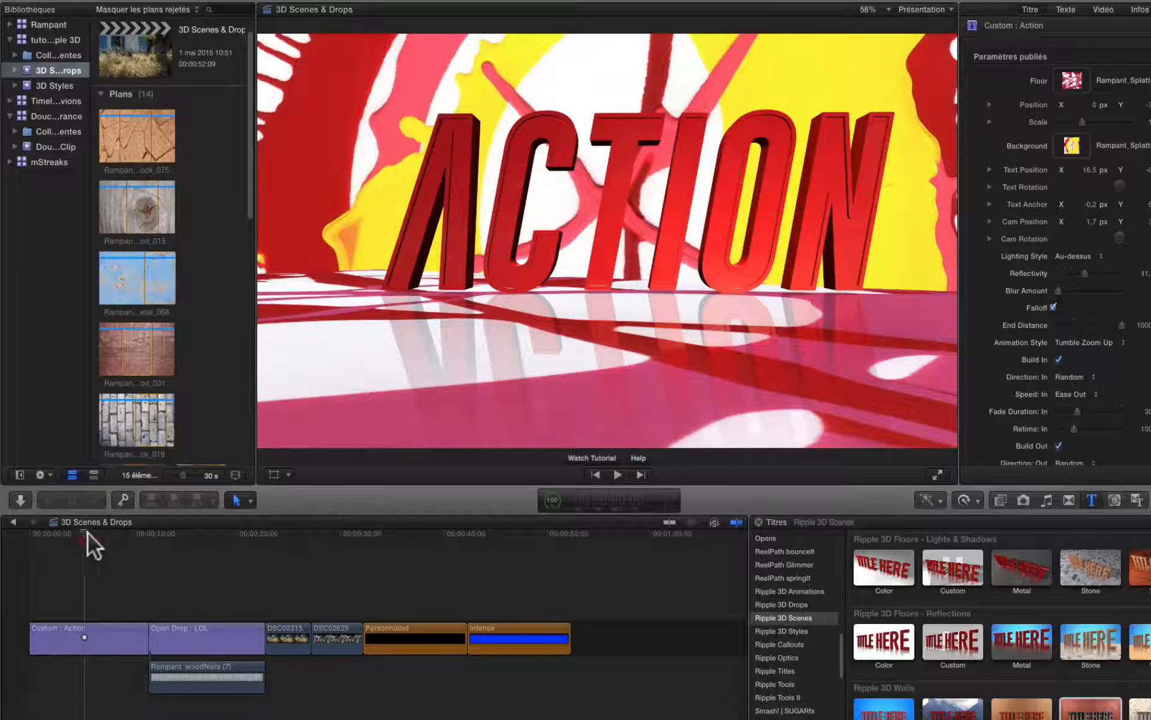
Play back the Action title from the start of the timeline.
{"action": "left_click_drag", "start_coordinate": [87, 533], "coordinate": [31, 538]}
{"action": "key", "text": "space"}
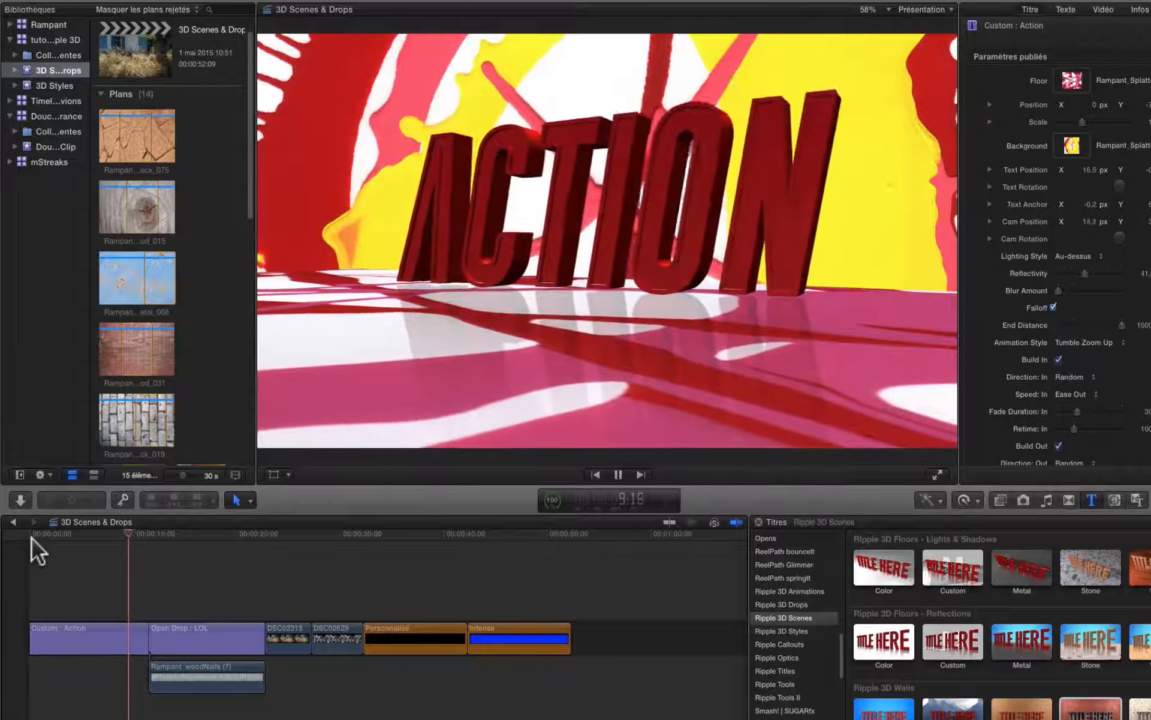
{"action": "key", "text": "space"}
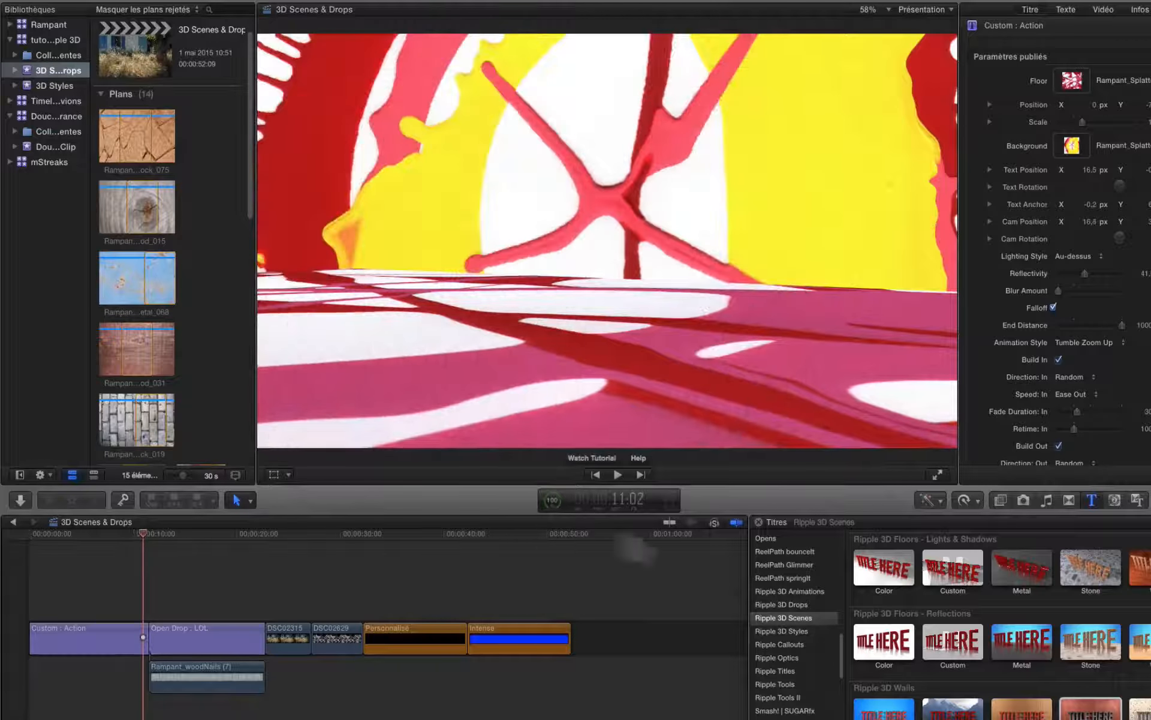
Insert the Custom title from Ripple 3D Walls at the start of the timeline and show it in the viewer.
{"action": "scroll", "coordinate": [951, 645], "scroll_direction": "down", "scroll_amount": 3}
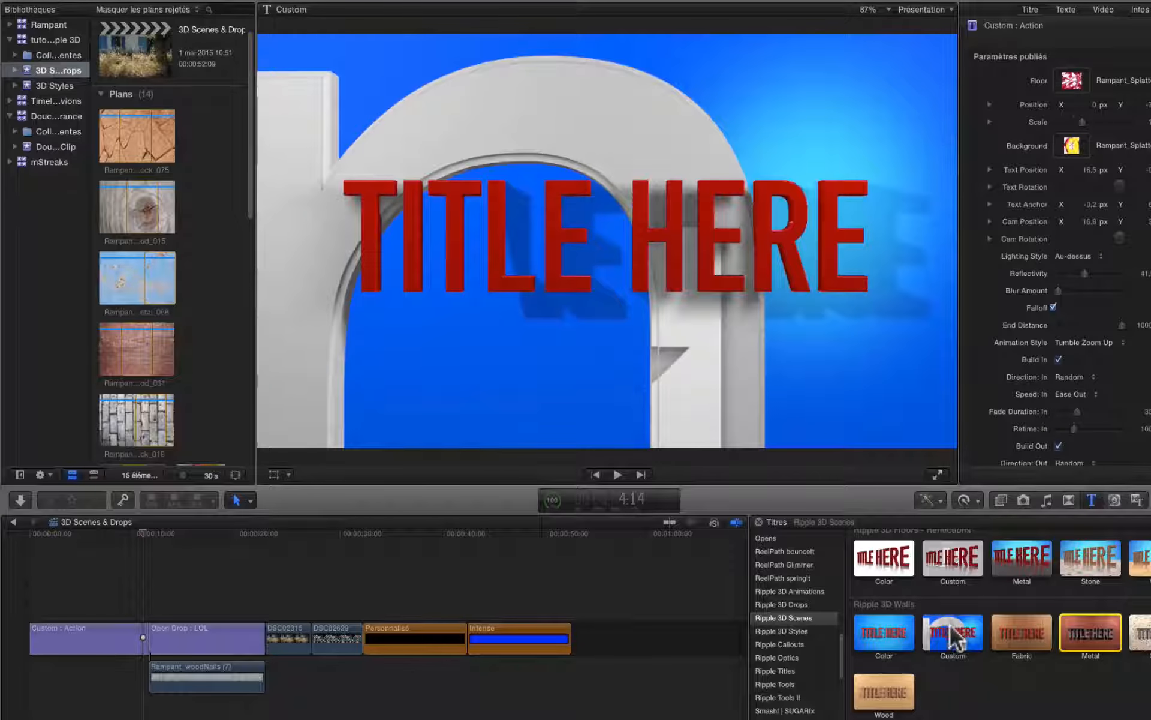
{"action": "left_click_drag", "start_coordinate": [951, 625], "coordinate": [21, 636]}
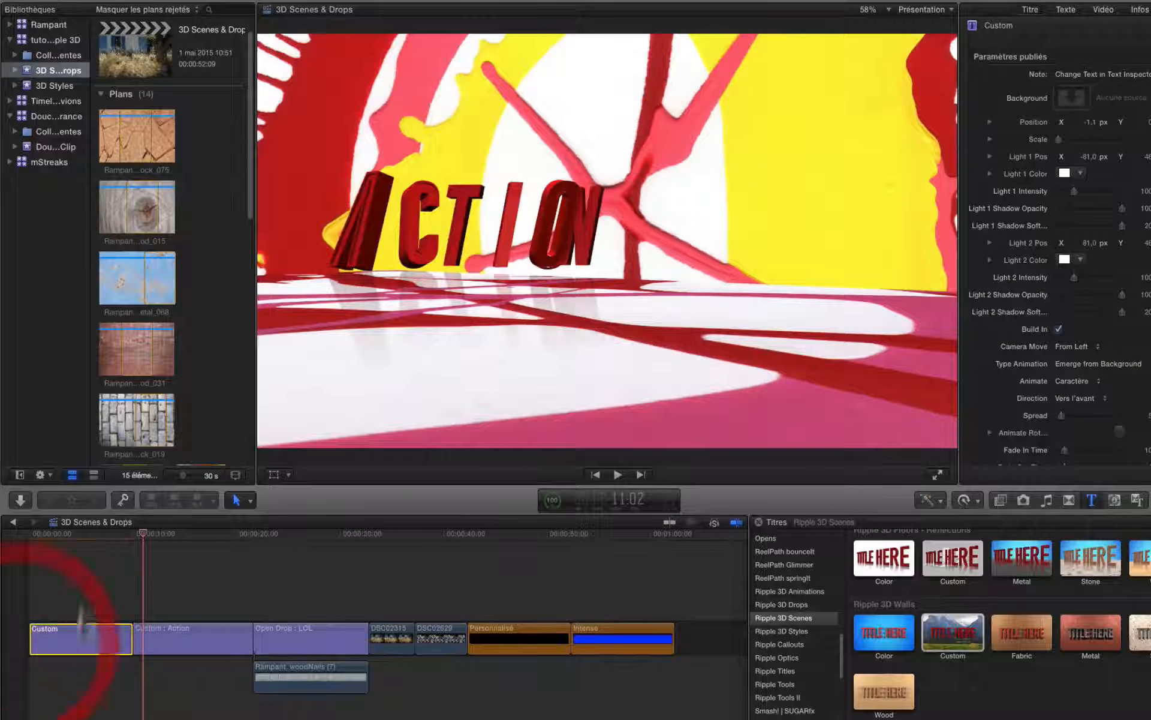
{"action": "left_click", "coordinate": [79, 550]}
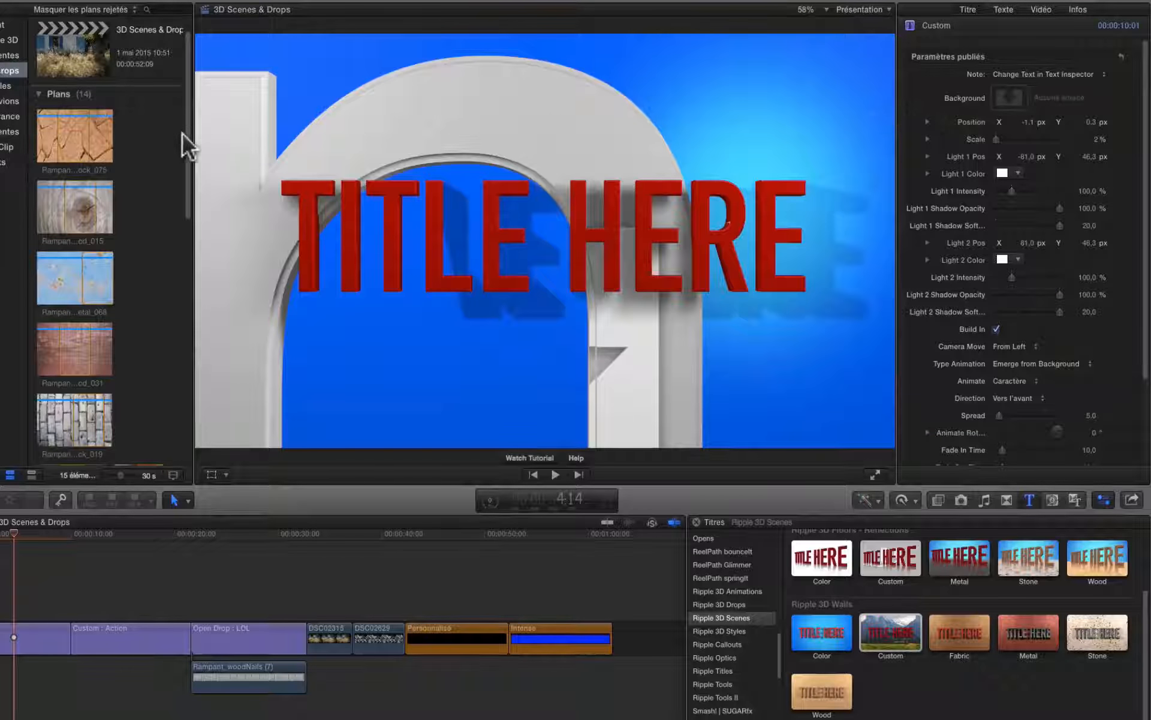
Look through the texture clips and the DSC02315 and DSC02629 photos for a possible title background.
{"action": "scroll", "coordinate": [186, 171], "scroll_direction": "down", "scroll_amount": 5}
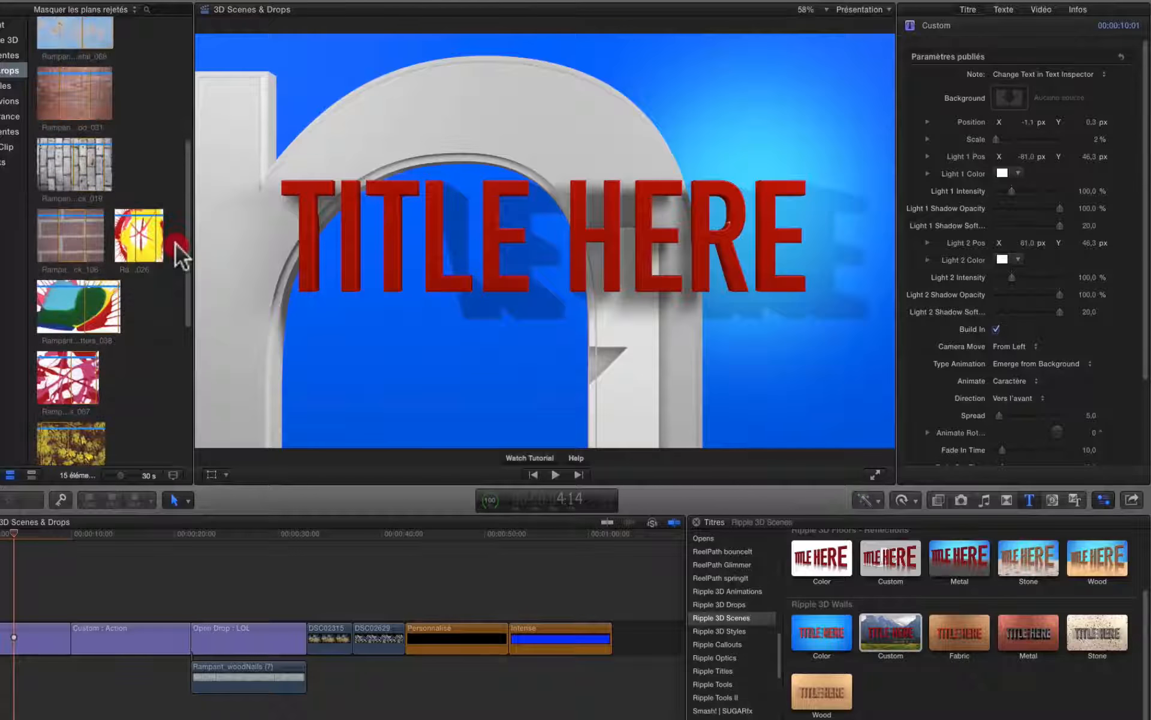
{"action": "left_click", "coordinate": [175, 244]}
{"action": "left_click", "coordinate": [326, 540]}
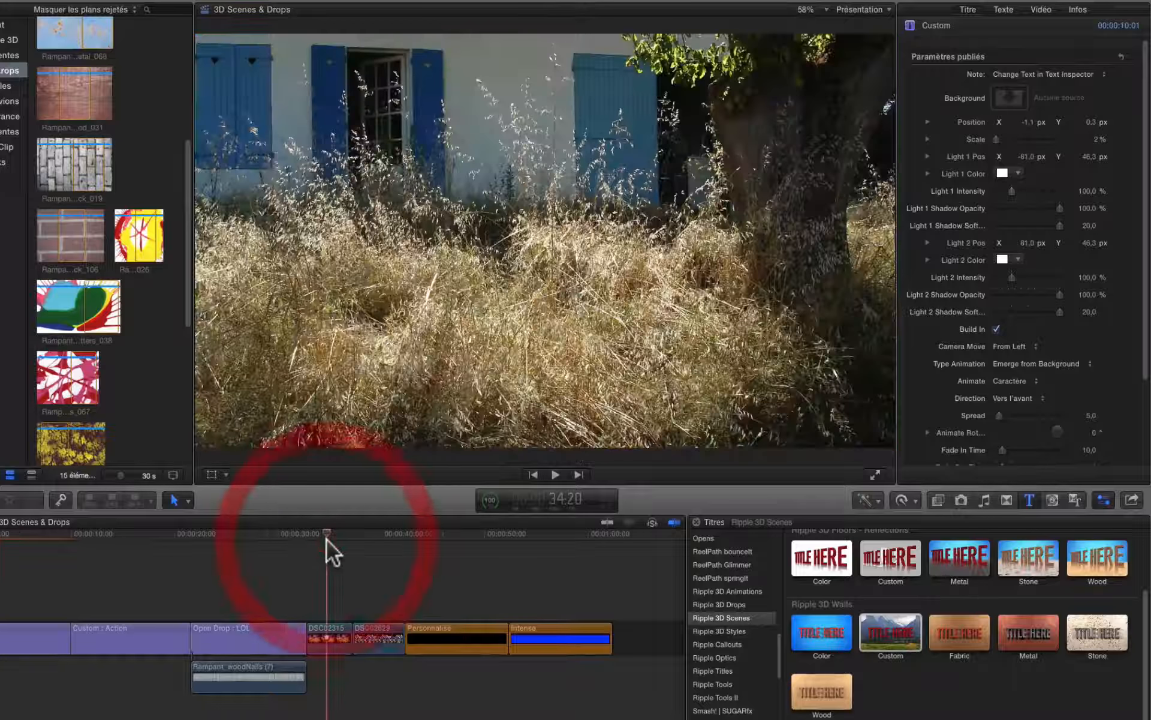
{"action": "left_click", "coordinate": [377, 538]}
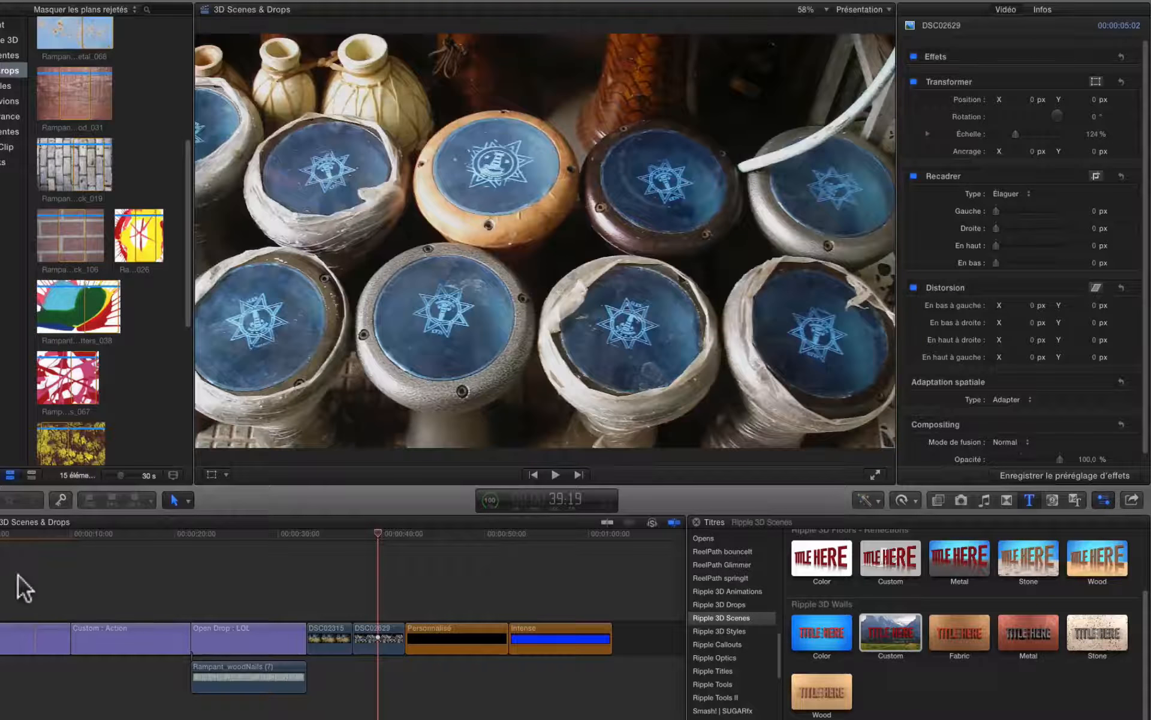
Select the new Custom title and apply the DSC02629 photo as its background source.
{"action": "left_click", "coordinate": [20, 537]}
{"action": "left_click", "coordinate": [16, 638]}
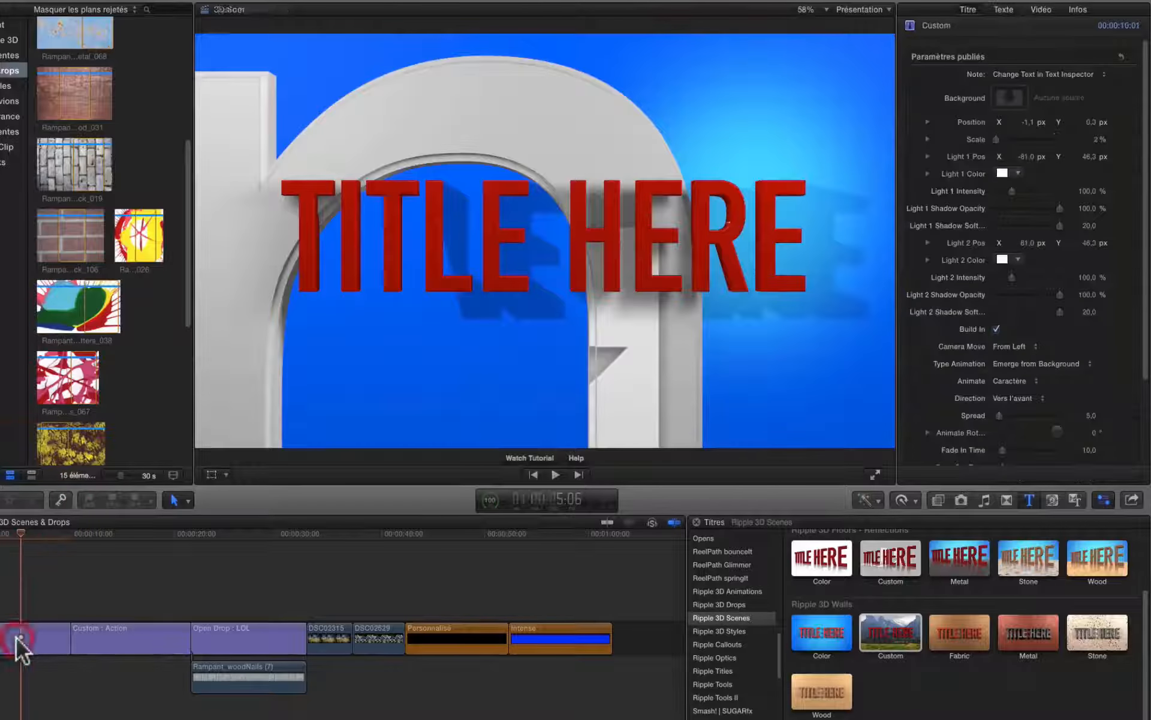
{"action": "left_click", "coordinate": [1011, 95]}
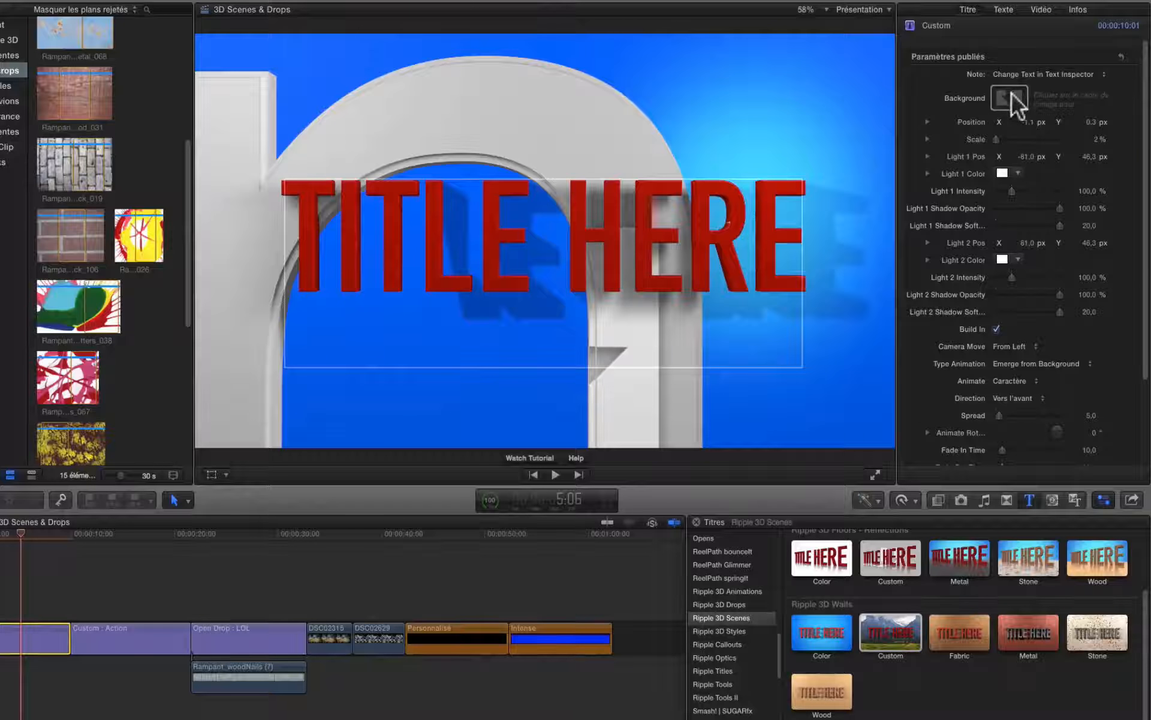
{"action": "left_click", "coordinate": [1012, 95]}
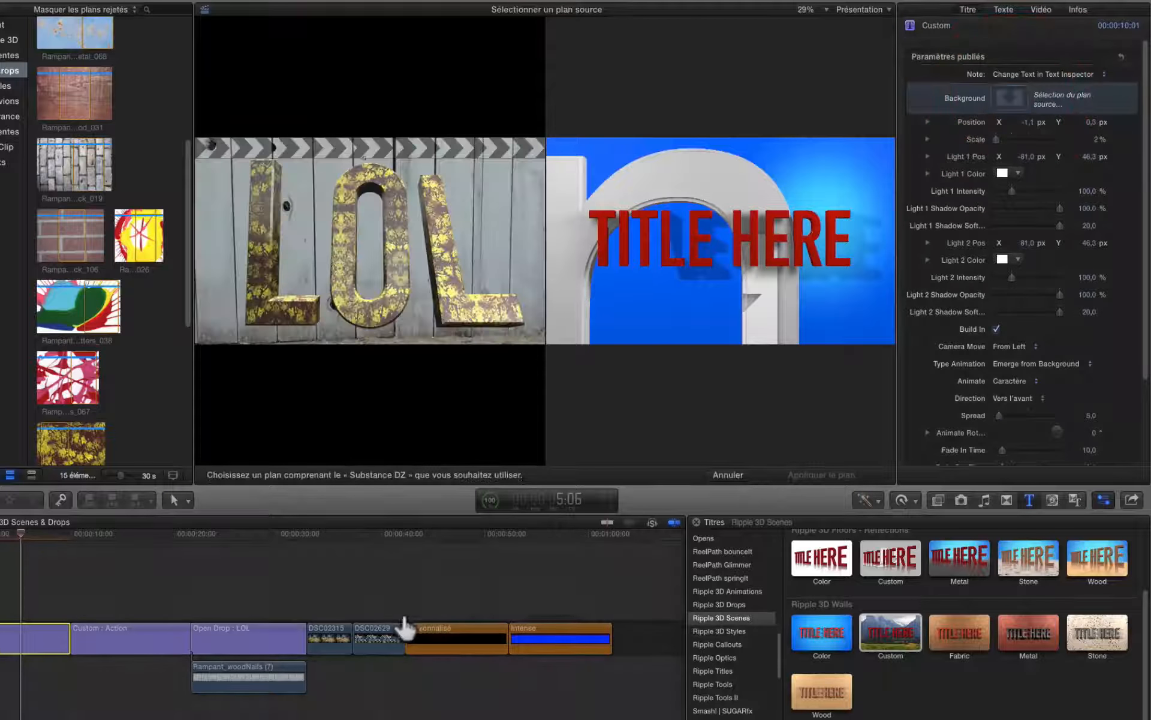
{"action": "left_click", "coordinate": [383, 637]}
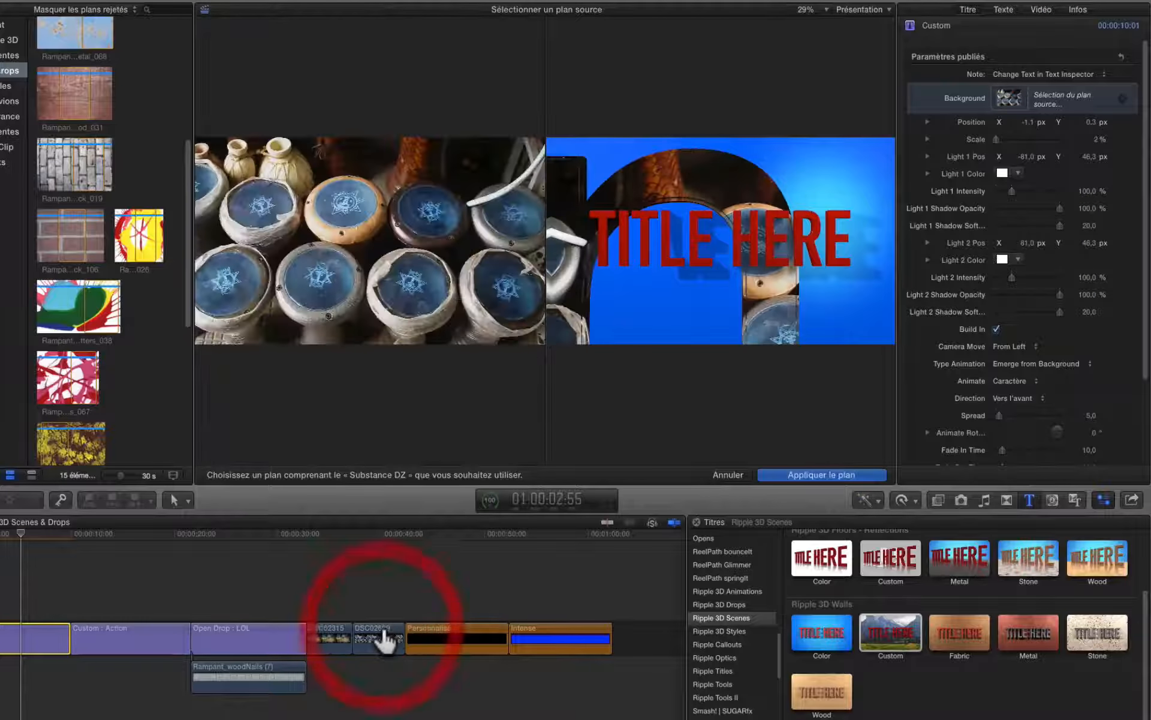
{"action": "left_click", "coordinate": [813, 478]}
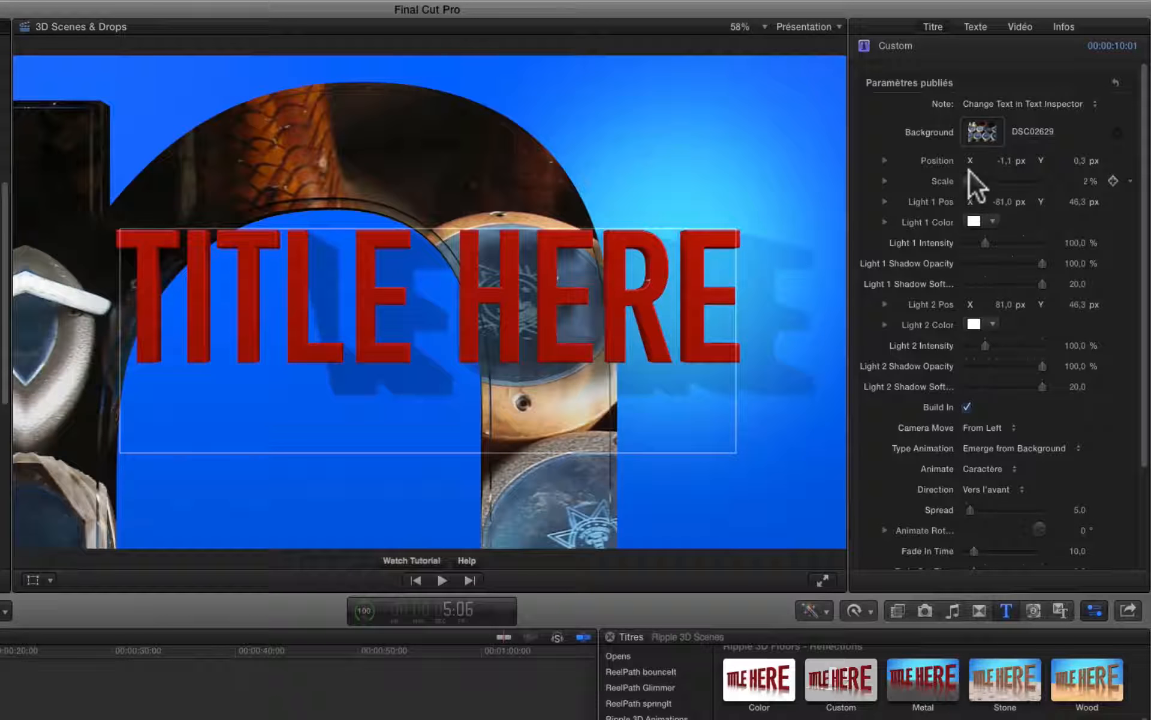
Set the background image's scale to 2% and its position to X -2.8 px, Y 4.4 px.
{"action": "left_click_drag", "start_coordinate": [968, 176], "coordinate": [963, 183]}
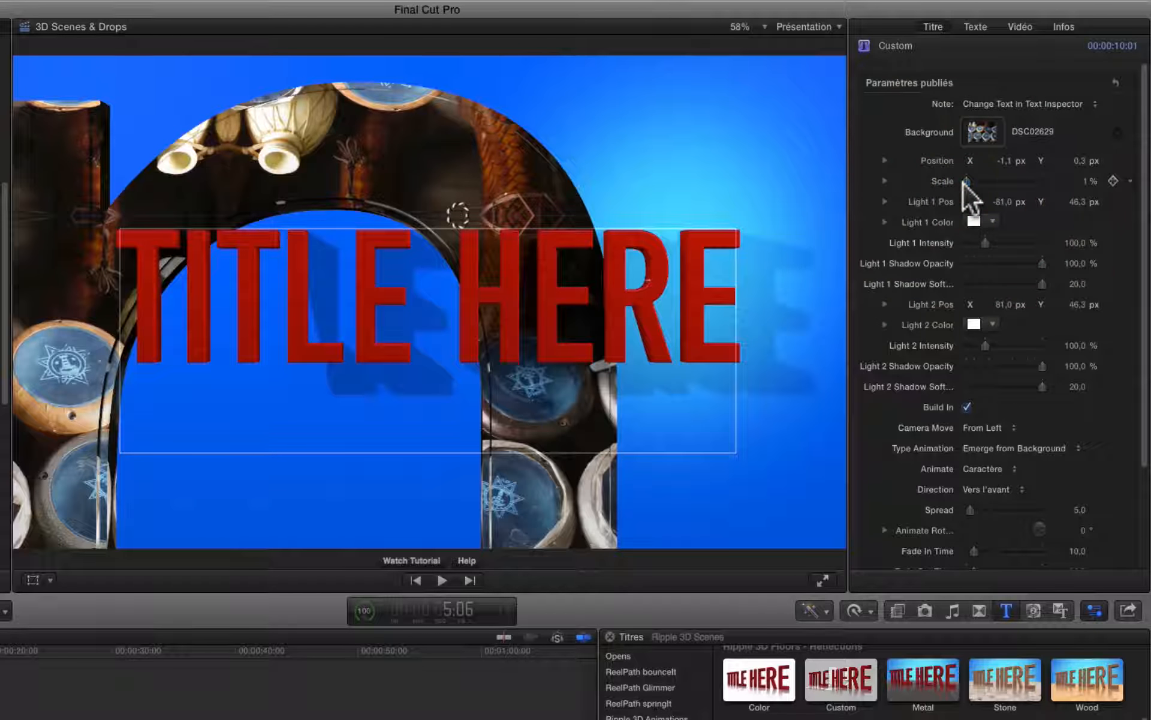
{"action": "left_click", "coordinate": [1086, 181]}
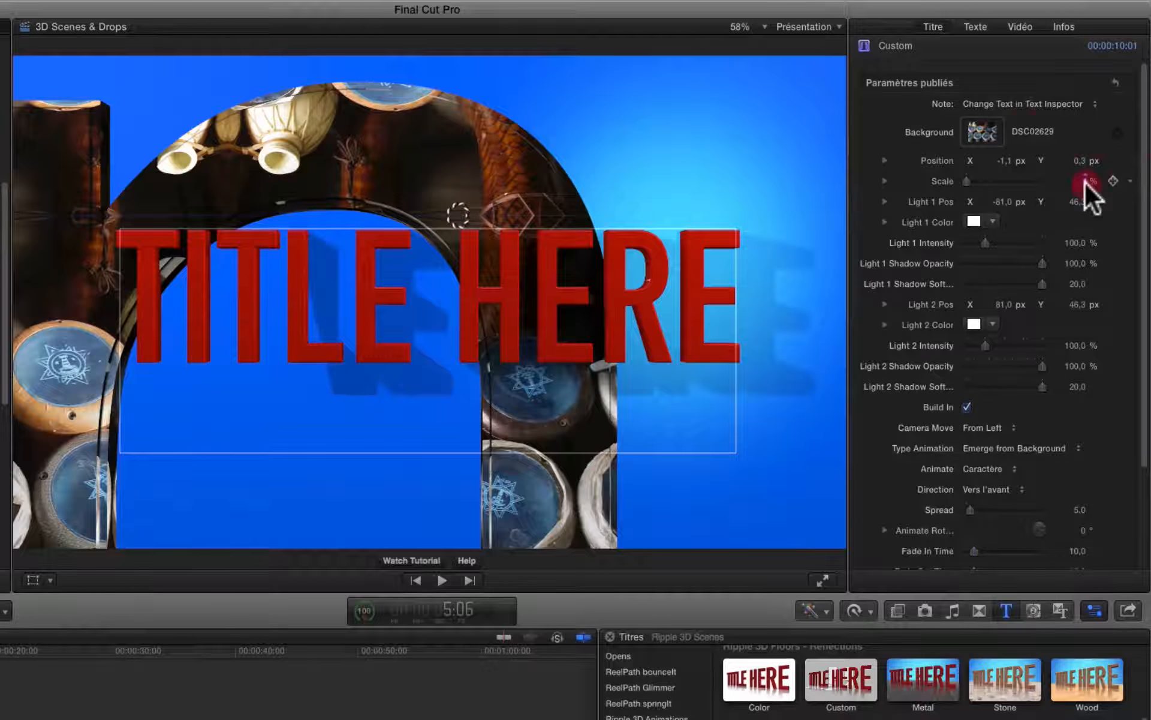
{"action": "type", "text": "3"}
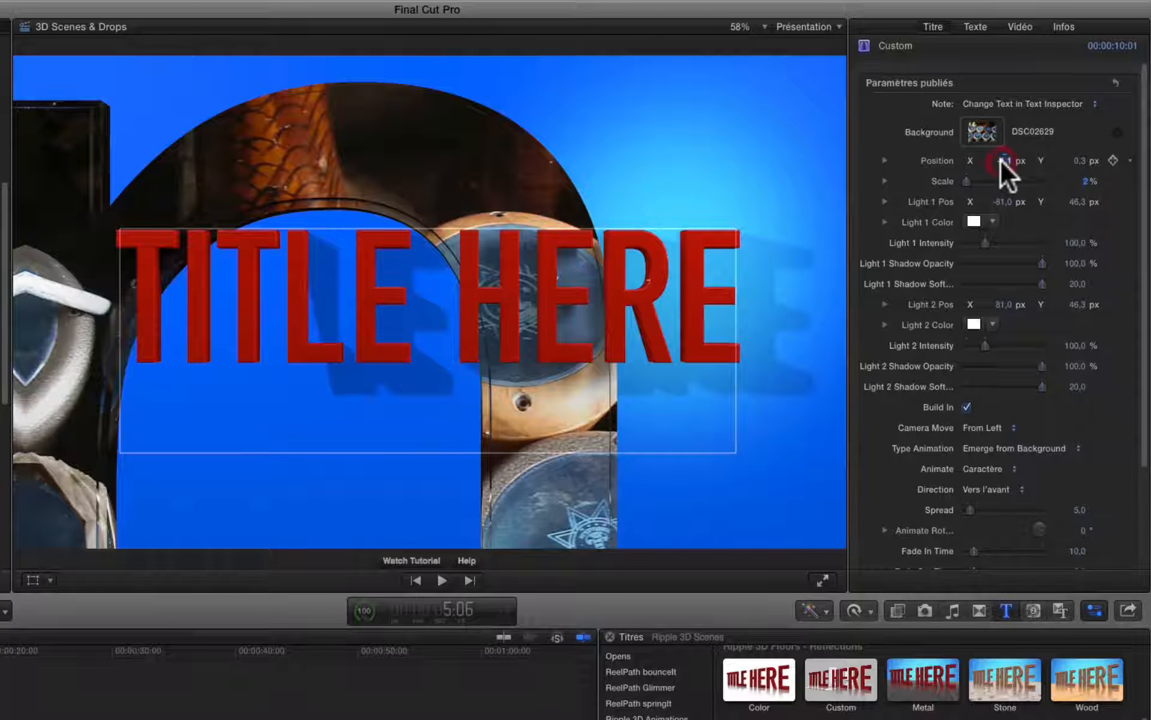
{"action": "left_click_drag", "start_coordinate": [1002, 160], "coordinate": [1004, 160]}
{"action": "left_click_drag", "start_coordinate": [1004, 160], "coordinate": [999, 160]}
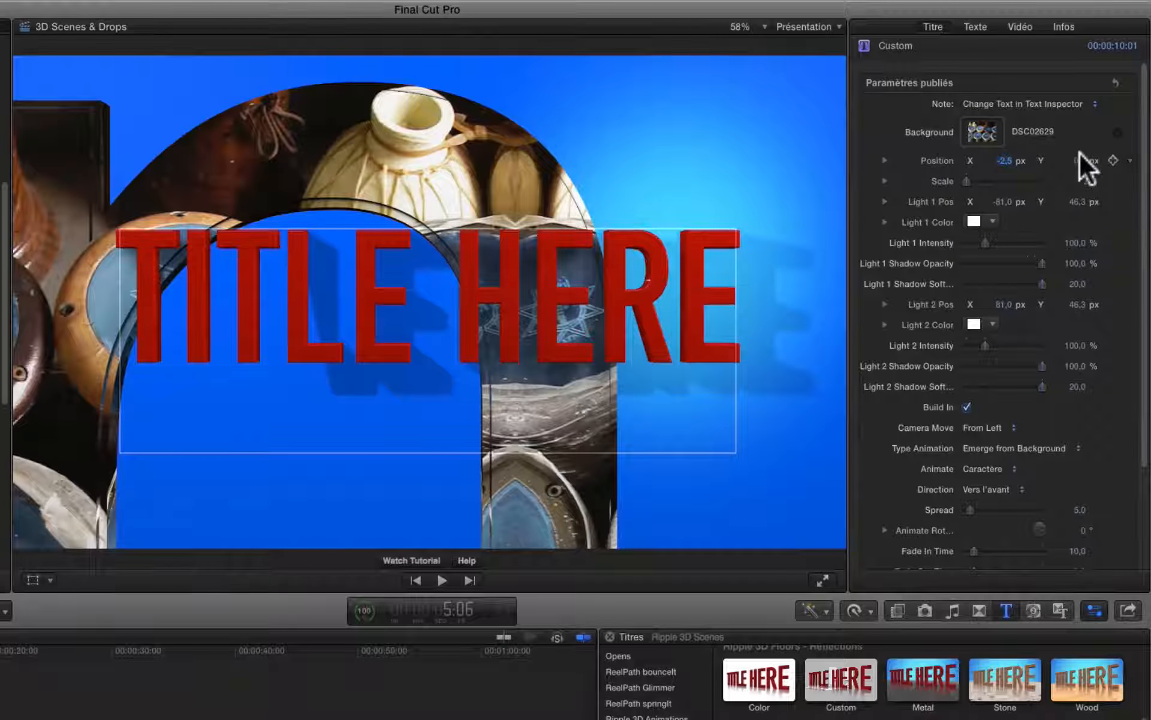
{"action": "left_click_drag", "start_coordinate": [1079, 160], "coordinate": [1079, 161]}
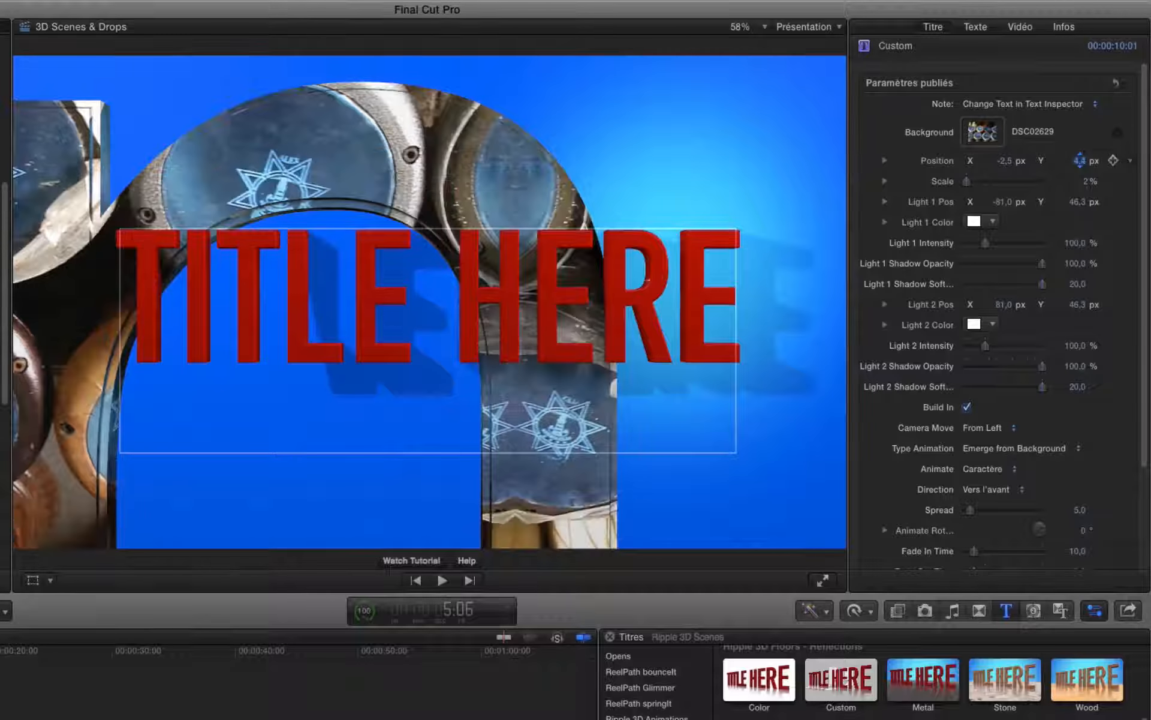
{"action": "left_click", "coordinate": [1013, 153]}
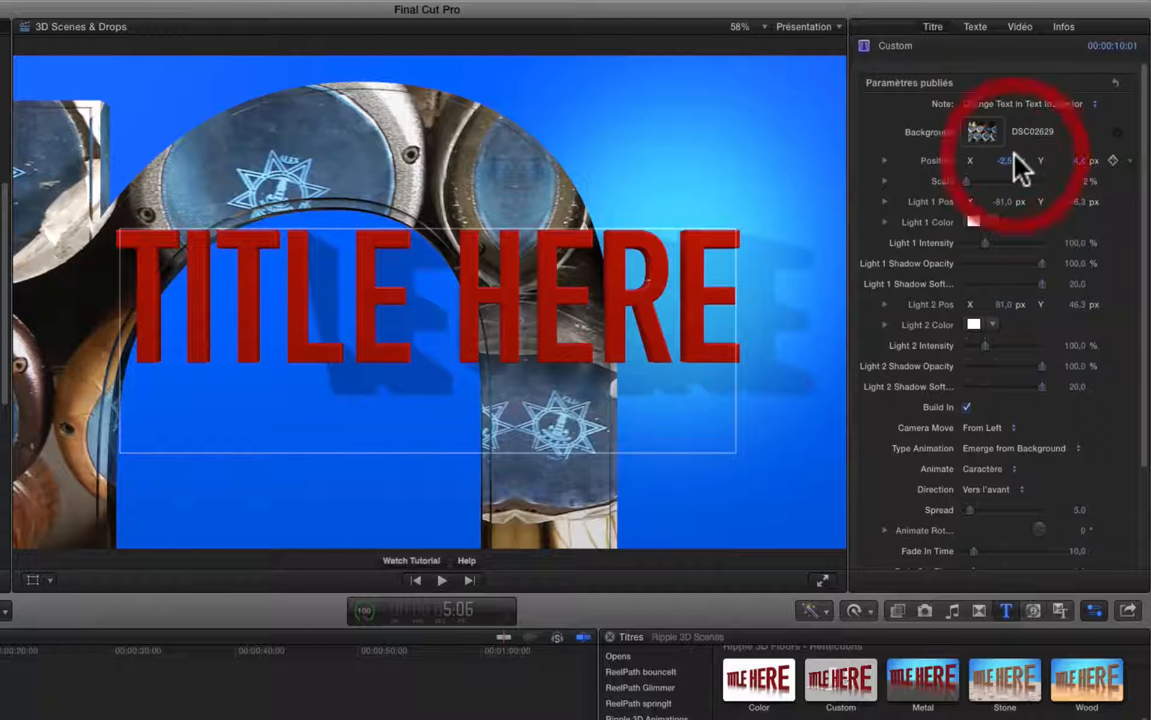
{"action": "left_click_drag", "start_coordinate": [1011, 160], "coordinate": [1004, 160]}
{"action": "key", "text": "Tab"}
{"action": "key", "text": "Tab"}
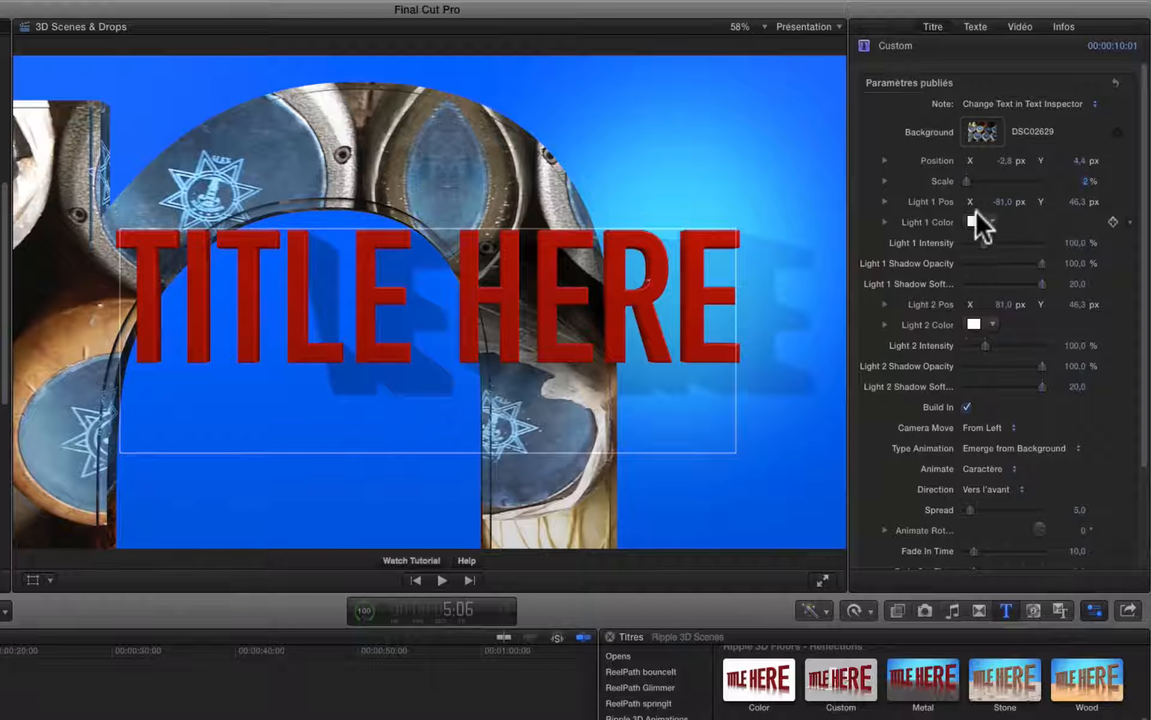
Raise Light 1's intensity to 226.75% and set its position to X -72.7 px, Y 6.6 px.
{"action": "mouse_move", "coordinate": [984, 242]}
{"action": "left_mouse_down"}
{"action": "mouse_move", "coordinate": [1042, 242]}
{"action": "mouse_move", "coordinate": [1006, 247]}
{"action": "left_mouse_up"}
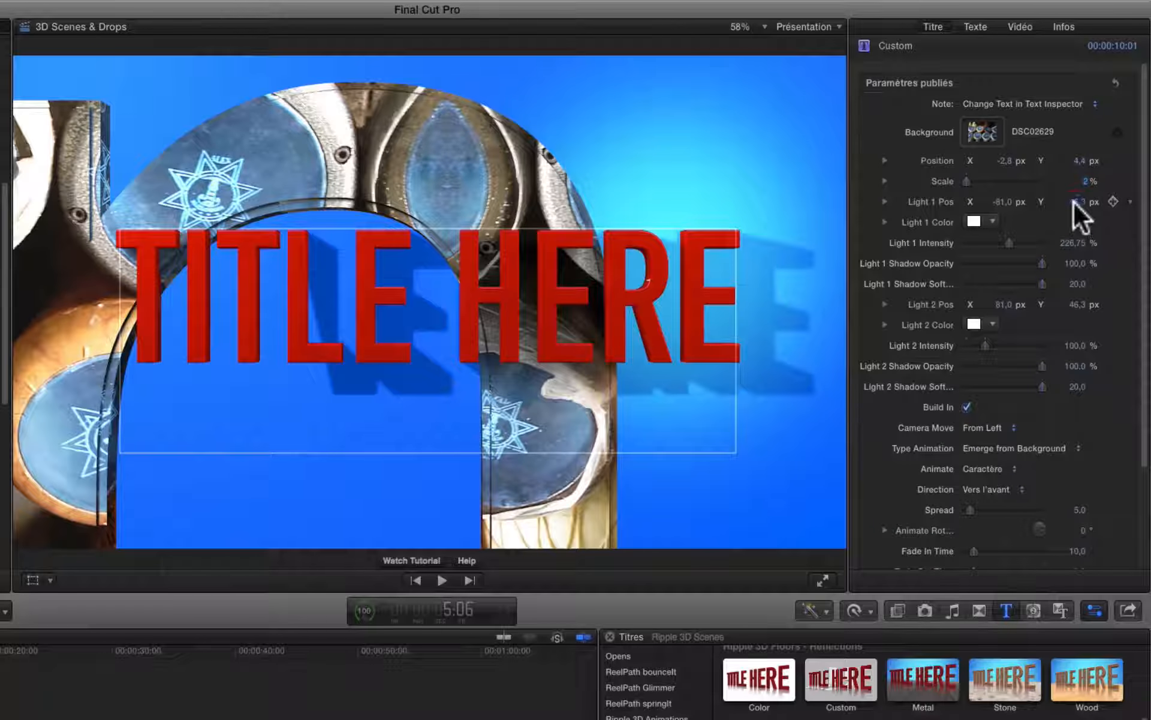
{"action": "left_click_drag", "start_coordinate": [1073, 202], "coordinate": [1077, 202]}
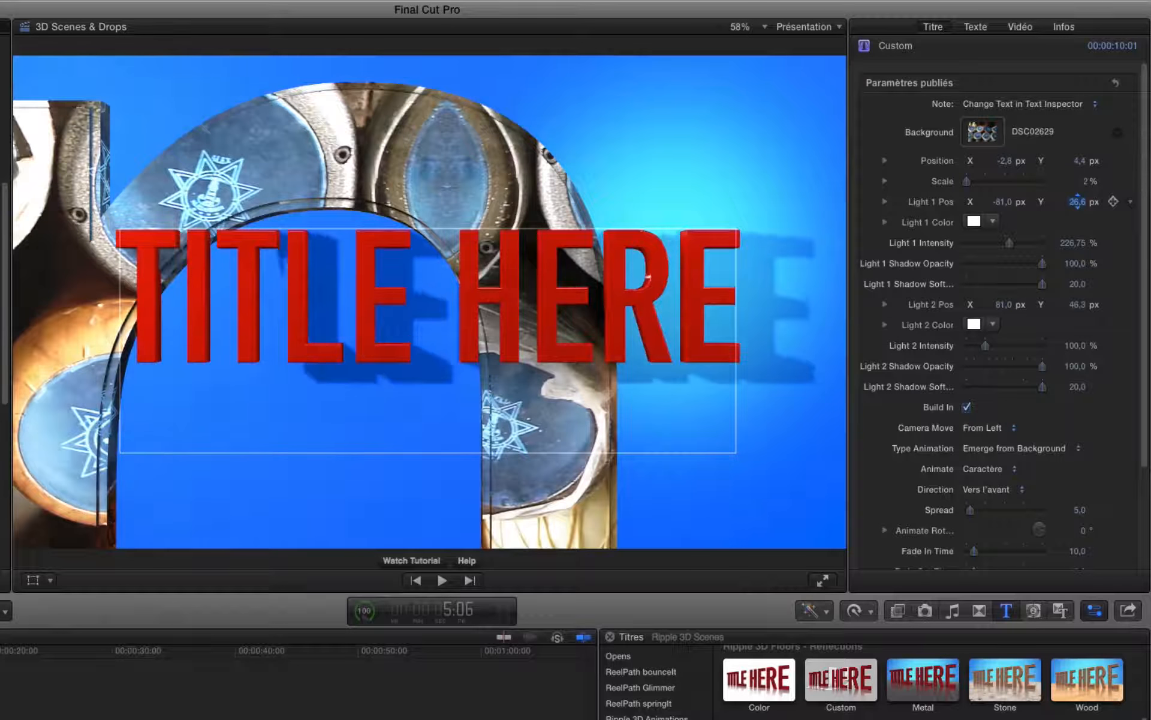
{"action": "mouse_move", "coordinate": [1077, 202]}
{"action": "left_mouse_down"}
{"action": "mouse_move", "coordinate": [990, 200]}
{"action": "mouse_move", "coordinate": [1003, 202]}
{"action": "left_mouse_up"}
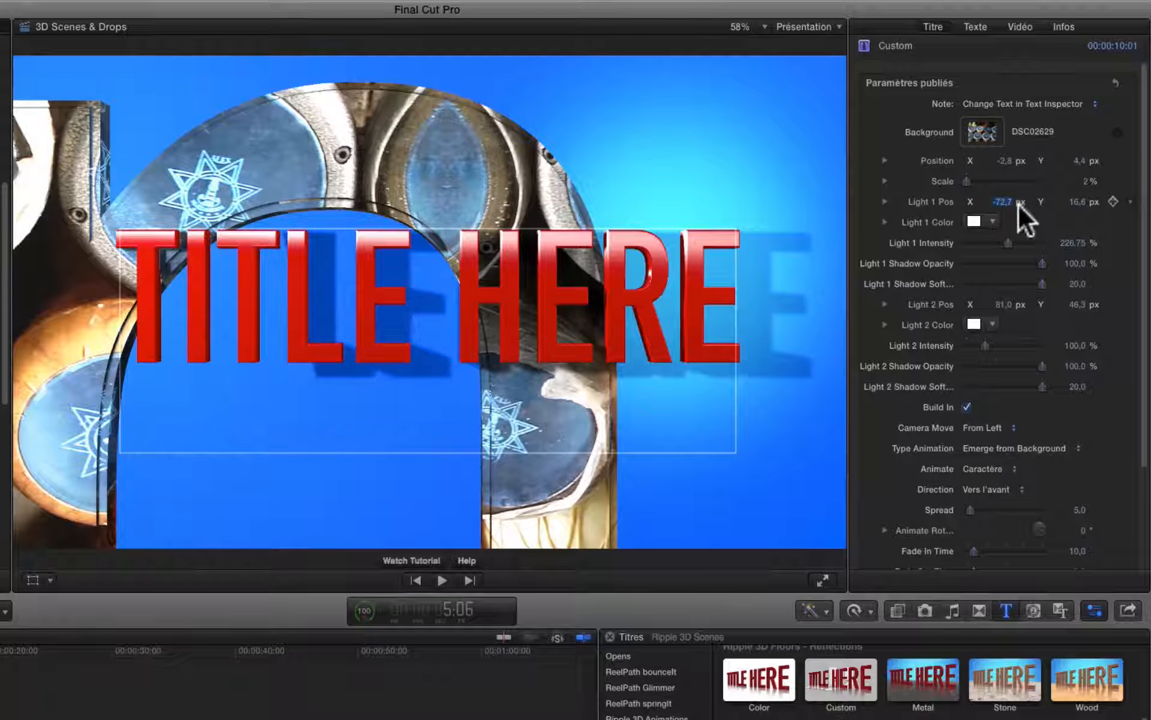
{"action": "left_click_drag", "start_coordinate": [1074, 204], "coordinate": [1075, 202]}
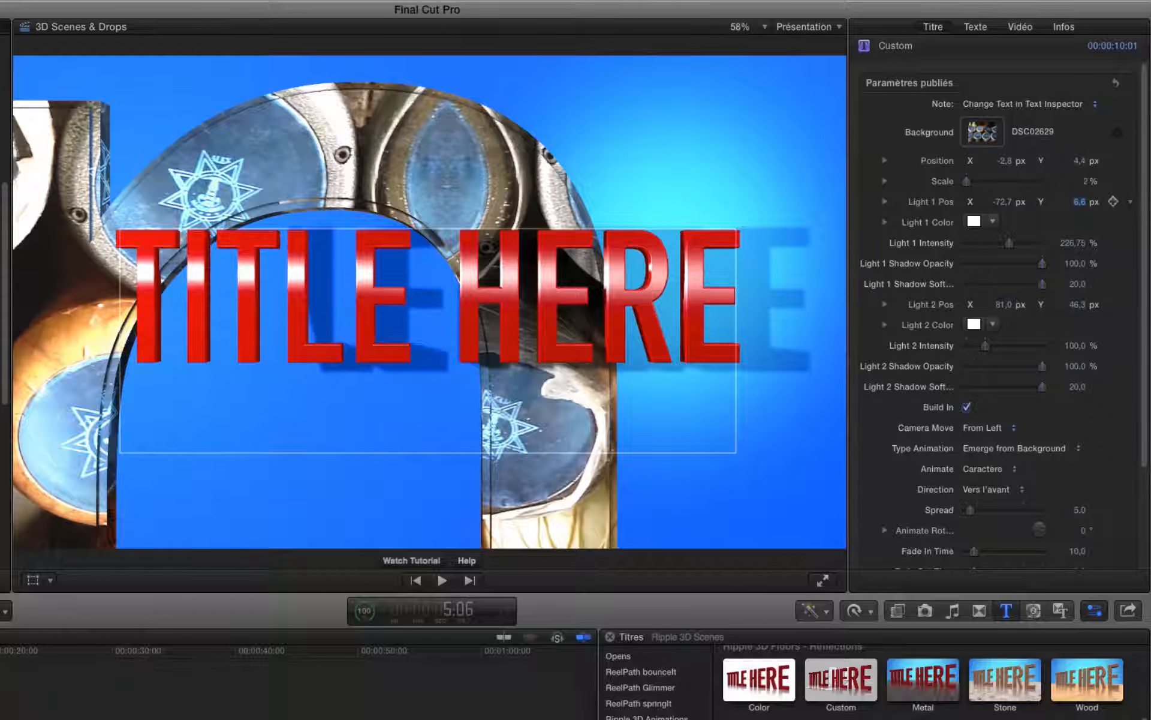
Change Light 1's color to pale yellow and reduce its shadow opacity to 68.36%.
{"action": "left_click", "coordinate": [993, 222]}
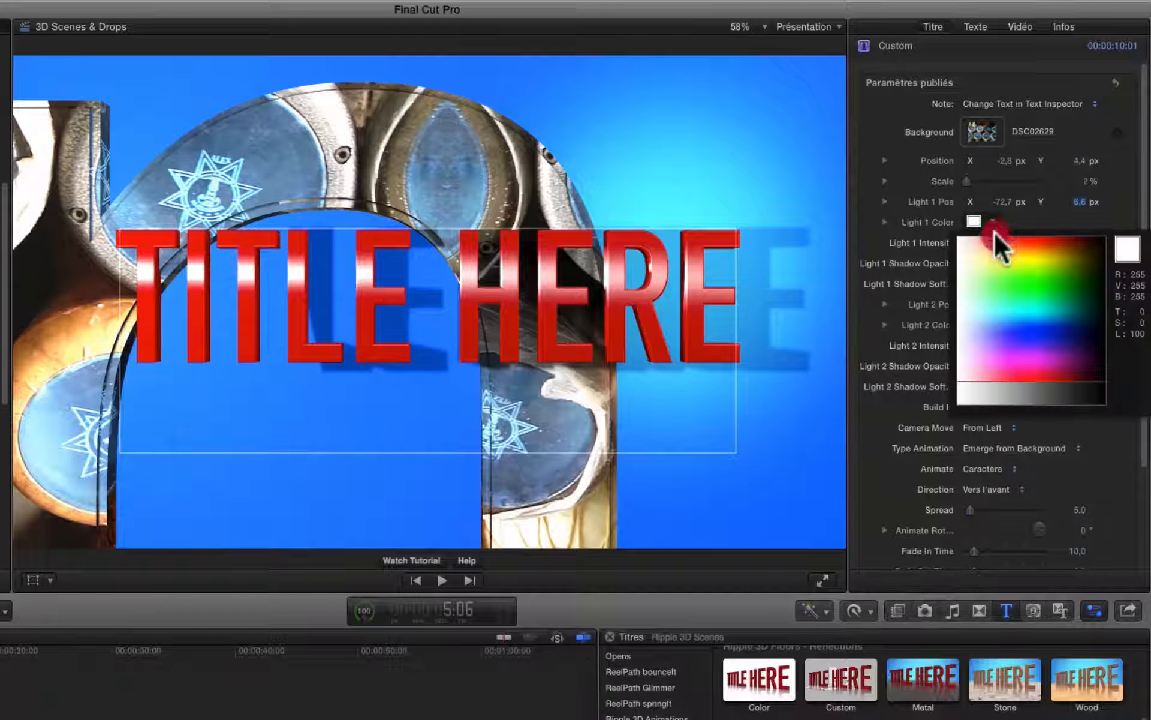
{"action": "left_click", "coordinate": [986, 257]}
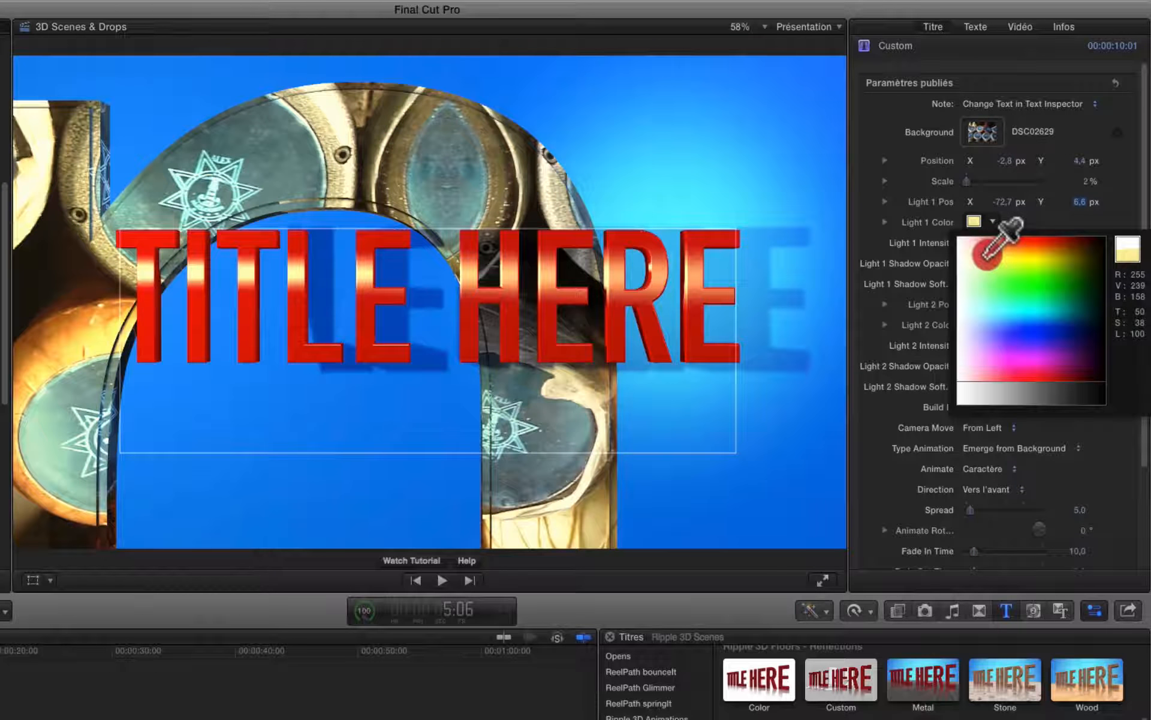
{"action": "left_click", "coordinate": [987, 250]}
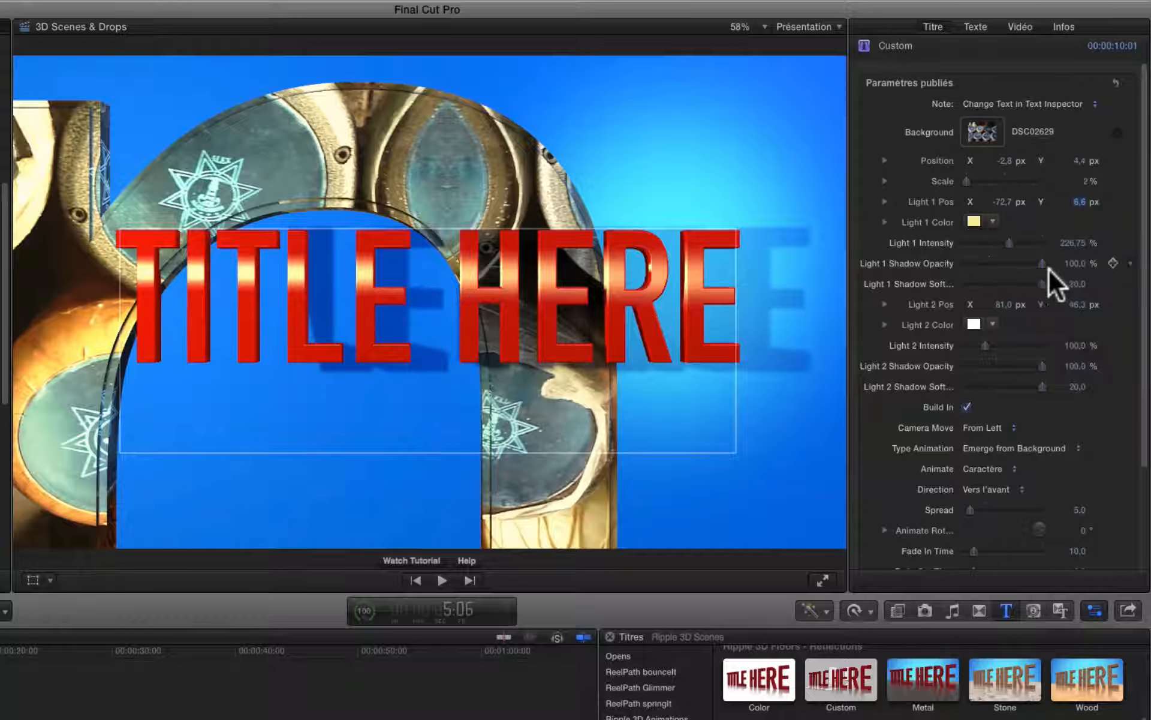
{"action": "left_click_drag", "start_coordinate": [1043, 265], "coordinate": [1107, 288]}
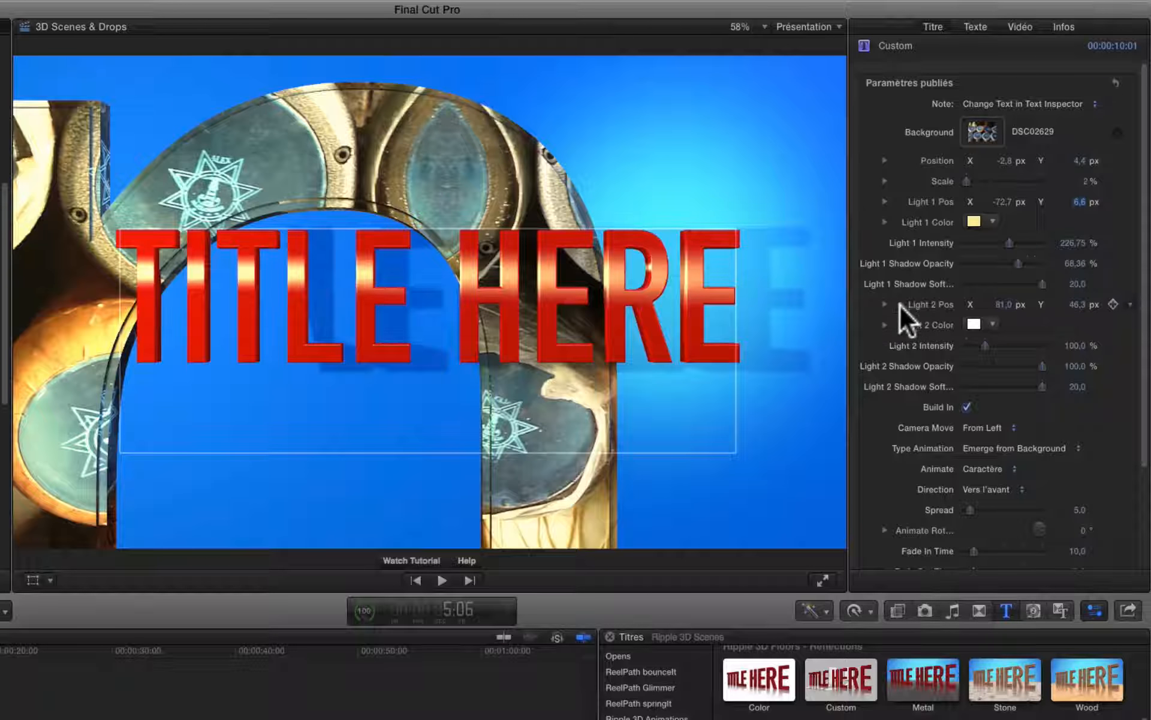
Set Light 2's X position to 30.7 px.
{"action": "left_click_drag", "start_coordinate": [984, 342], "coordinate": [979, 304]}
{"action": "left_click", "coordinate": [996, 303]}
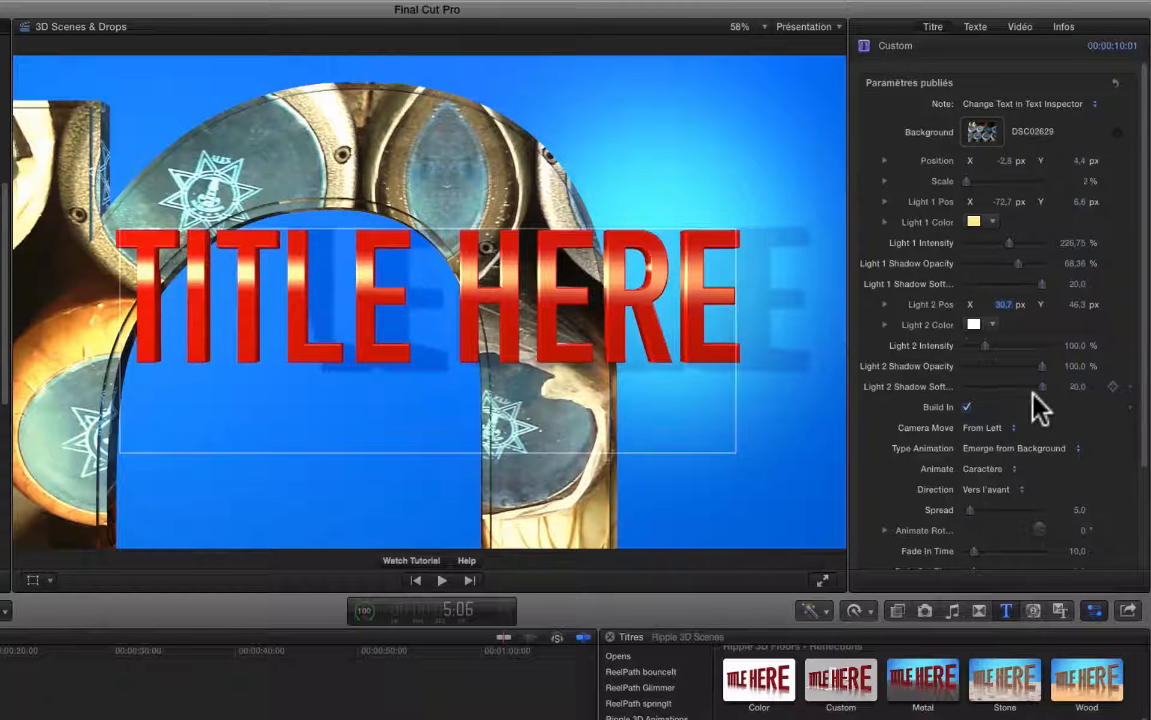
Play the Custom title from the start of the timeline and review its Camera Move options.
{"action": "scroll", "coordinate": [1032, 396], "scroll_direction": "down", "scroll_amount": 4}
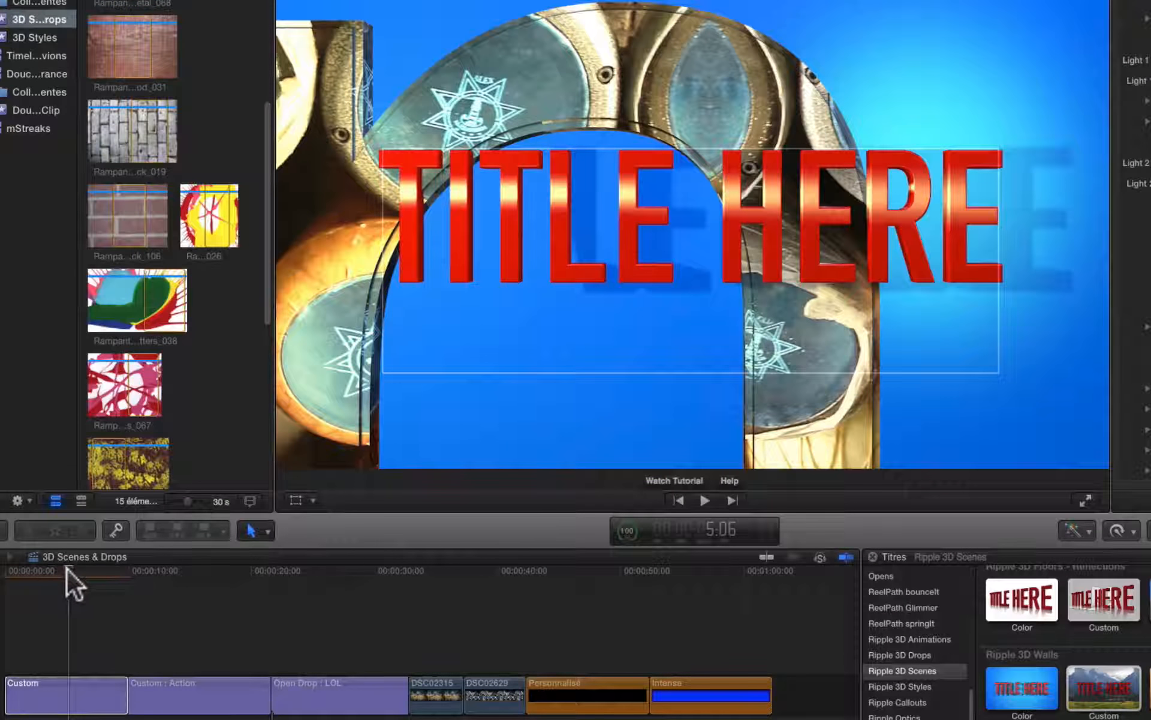
{"action": "left_click", "coordinate": [3, 577]}
{"action": "key", "text": "space"}
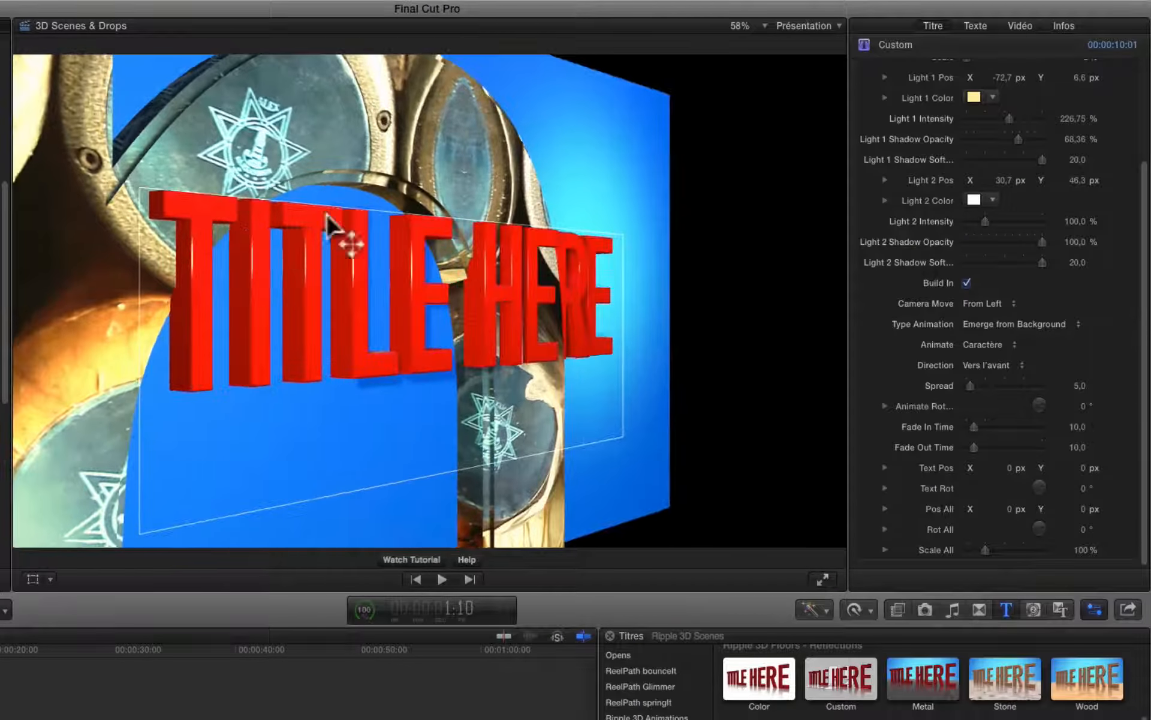
{"action": "left_click", "coordinate": [1006, 303]}
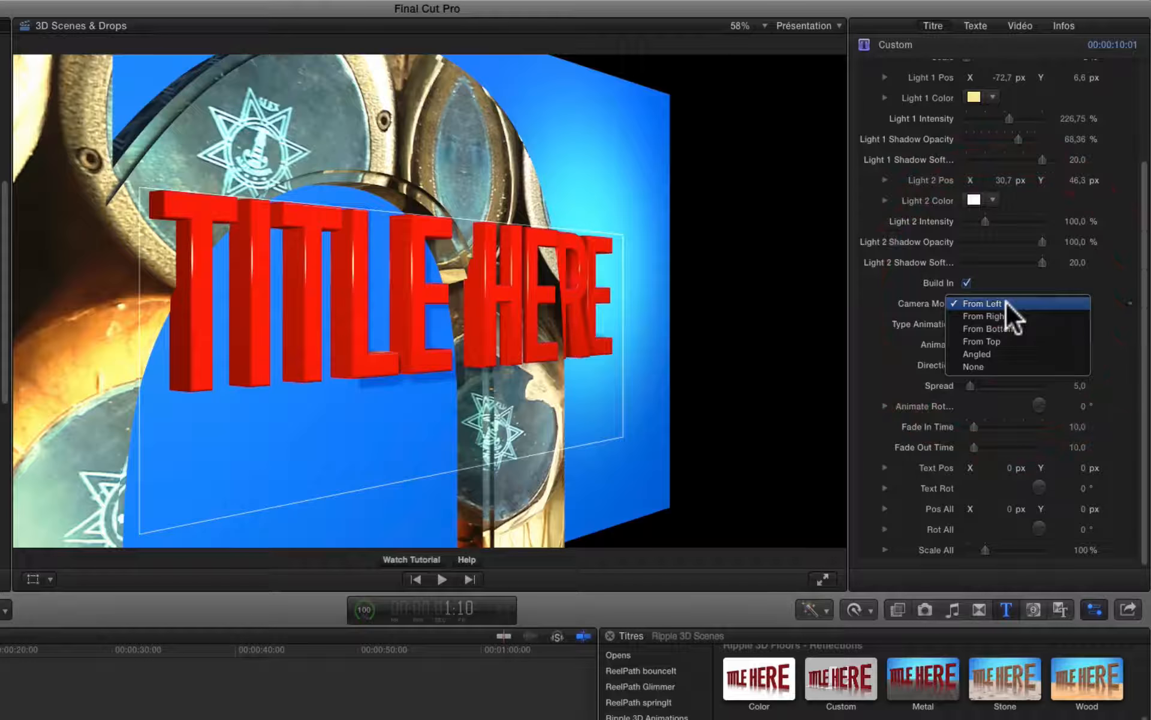
{"action": "left_click", "coordinate": [886, 376]}
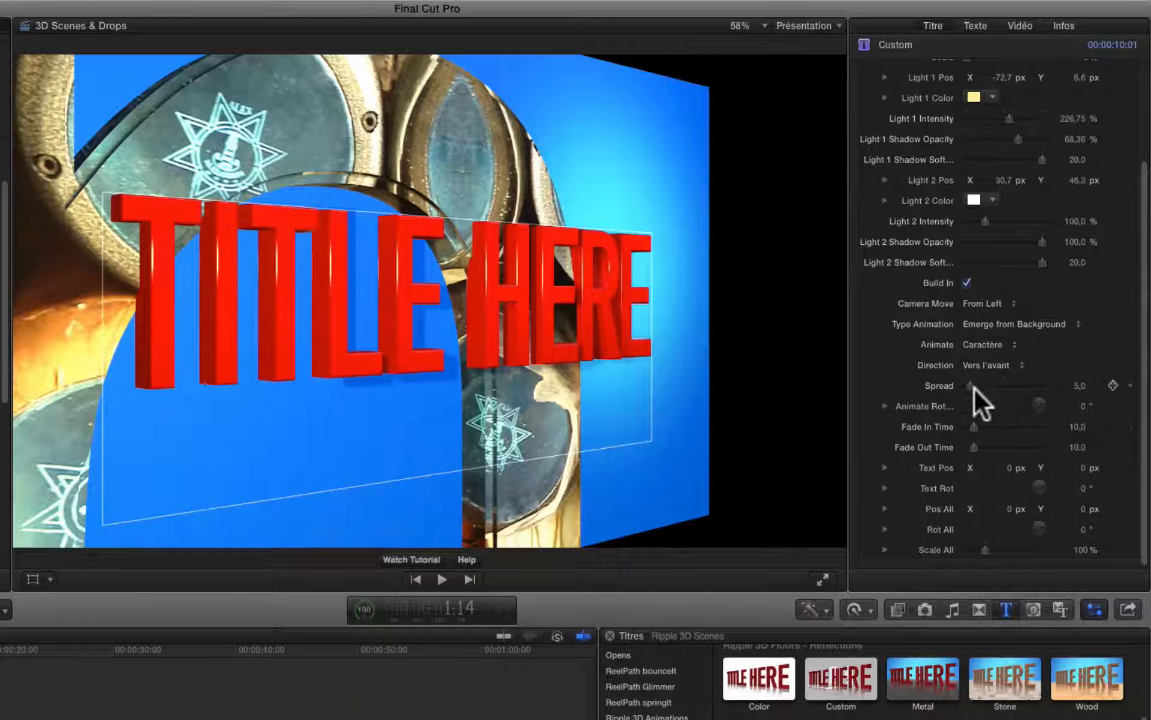
Set the text animation's Direction to Des extrémités au centre and its Spread to 60.
{"action": "left_click", "coordinate": [1010, 365]}
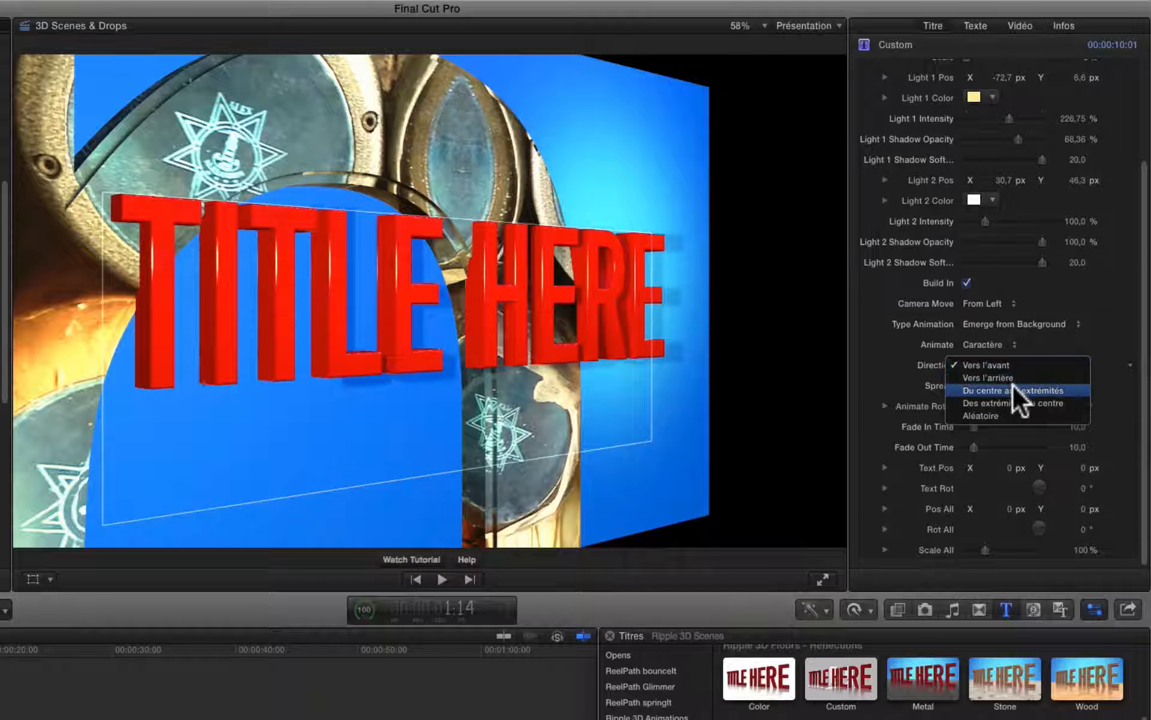
{"action": "left_click", "coordinate": [1010, 403]}
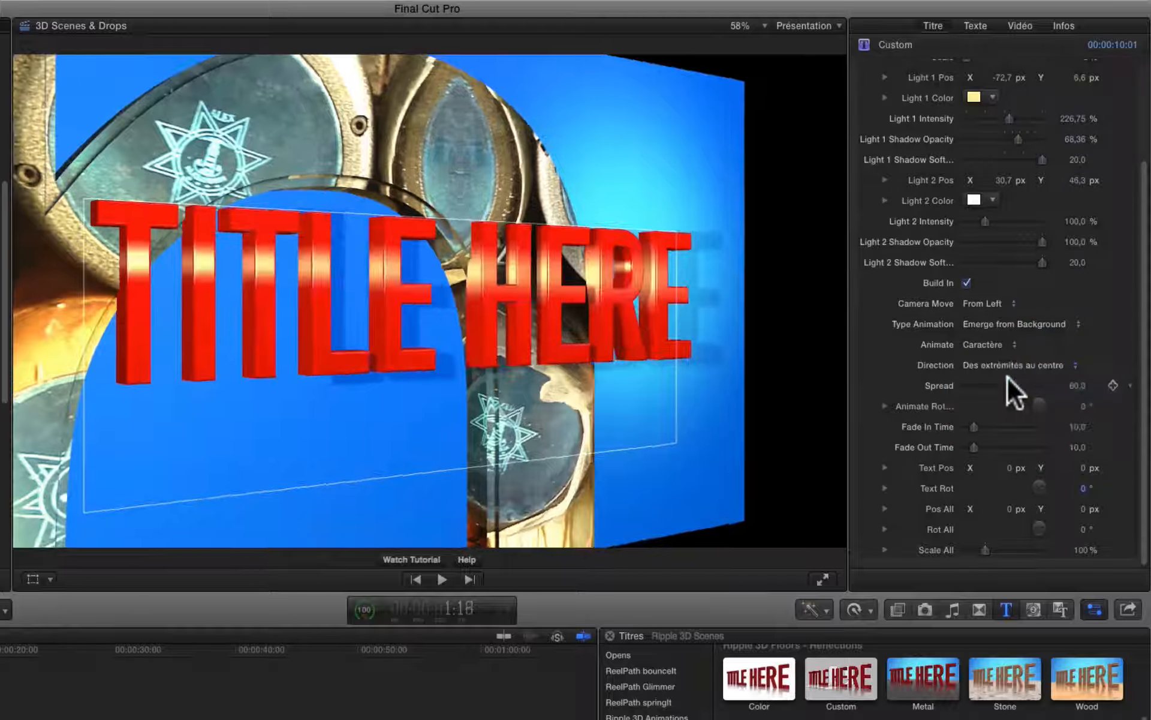
Set the title's Animate Rotation to 91° and play the animation from the start of the timeline.
{"action": "left_click", "coordinate": [1082, 405]}
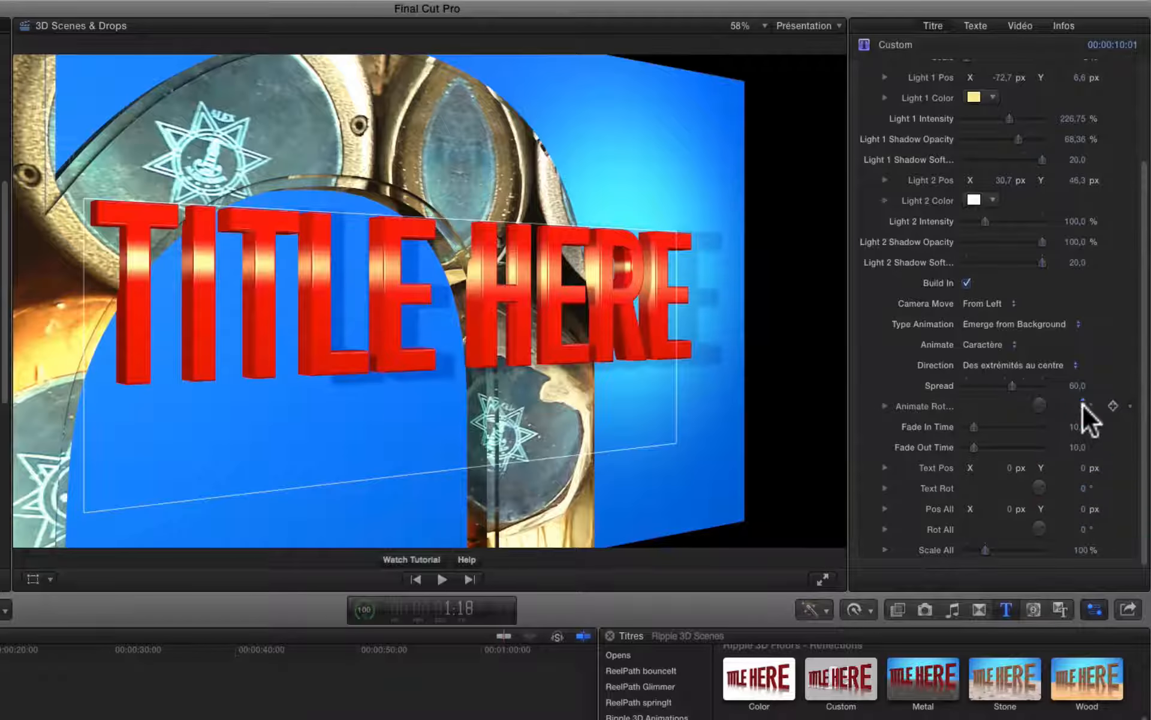
{"action": "type", "text": "90"}
{"action": "key", "text": "Return"}
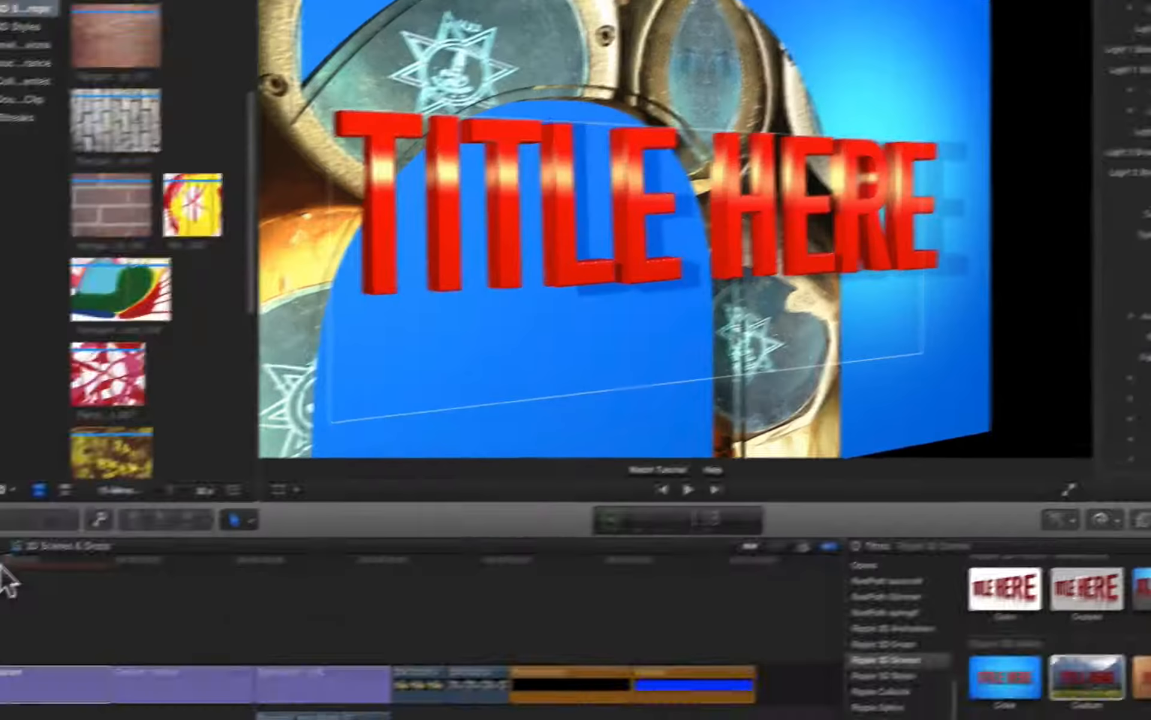
{"action": "left_click", "coordinate": [10, 555]}
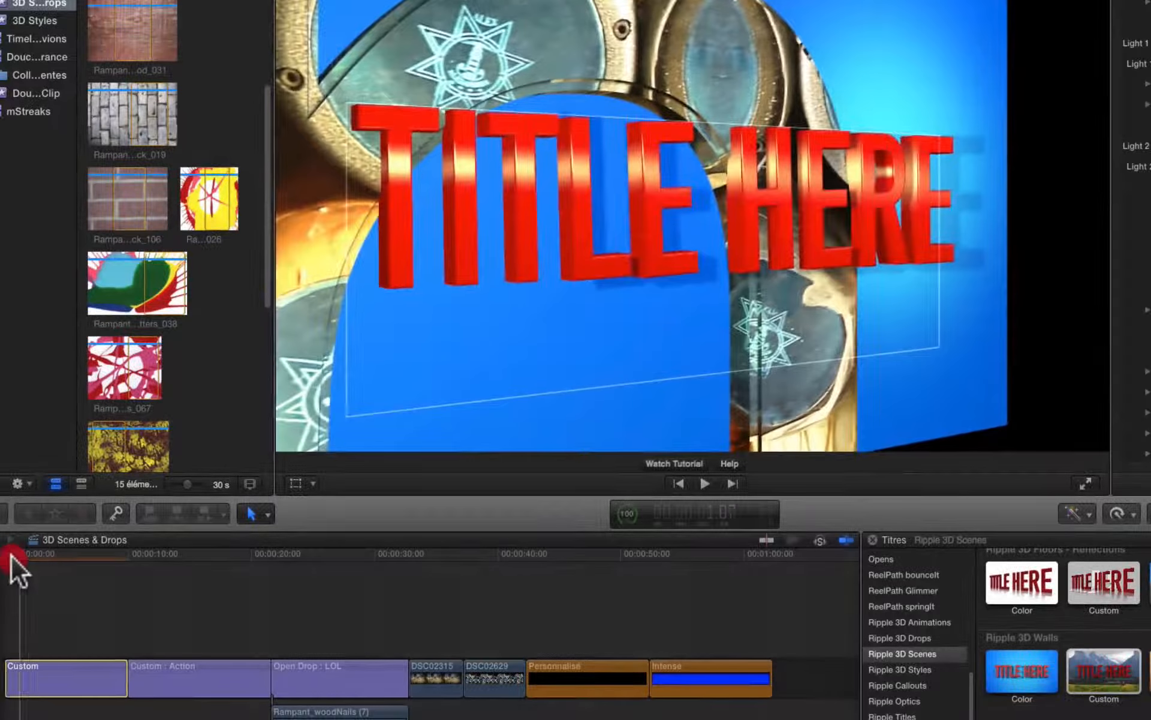
{"action": "key", "text": "space"}
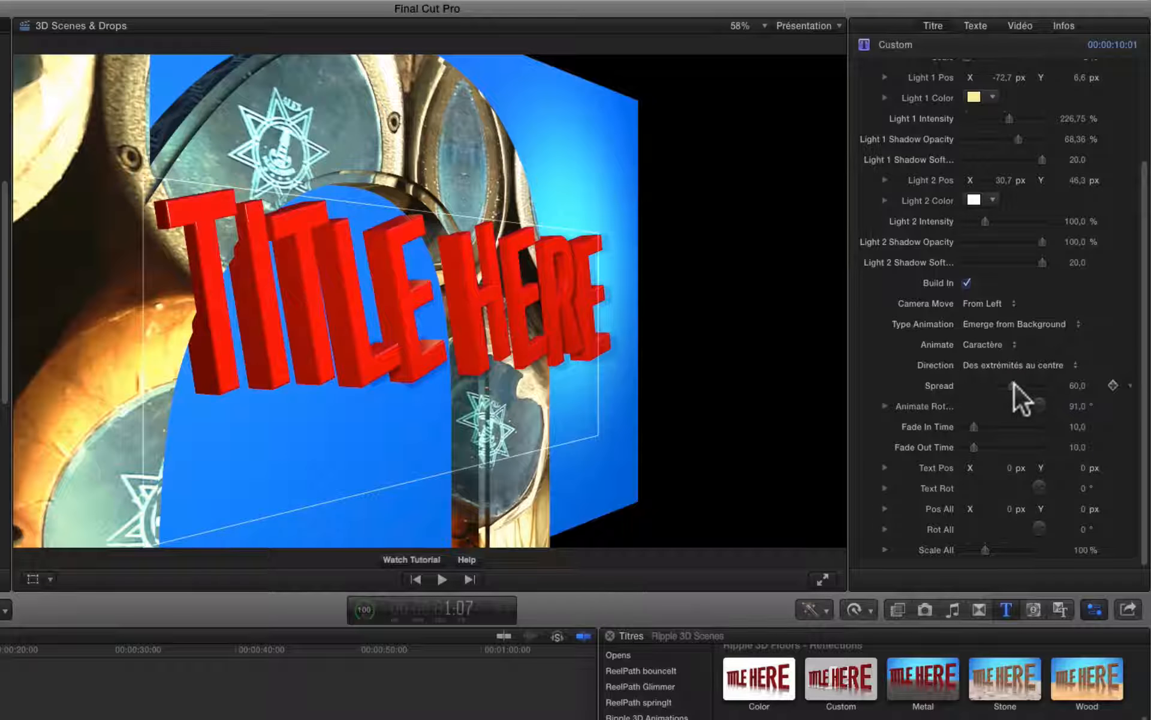
Raise the text animation's Spread to 86 and change its Direction to Vers l'arrière.
{"action": "left_click_drag", "start_coordinate": [1020, 384], "coordinate": [1029, 383]}
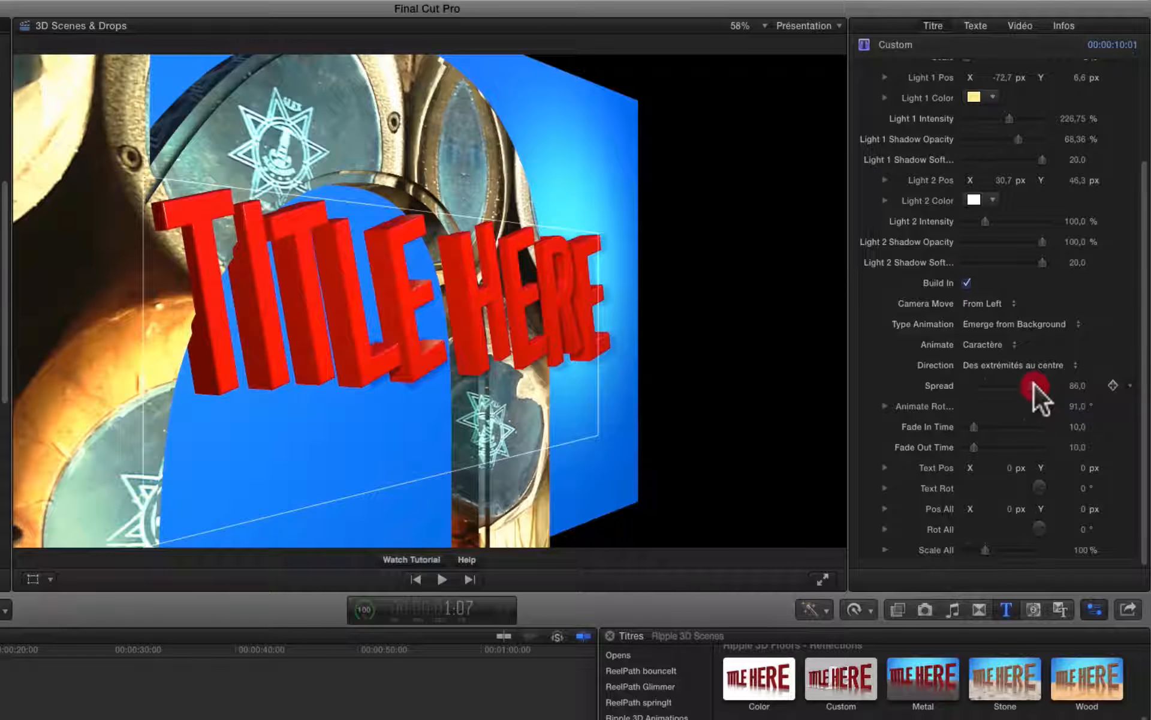
{"action": "left_click", "coordinate": [1052, 365]}
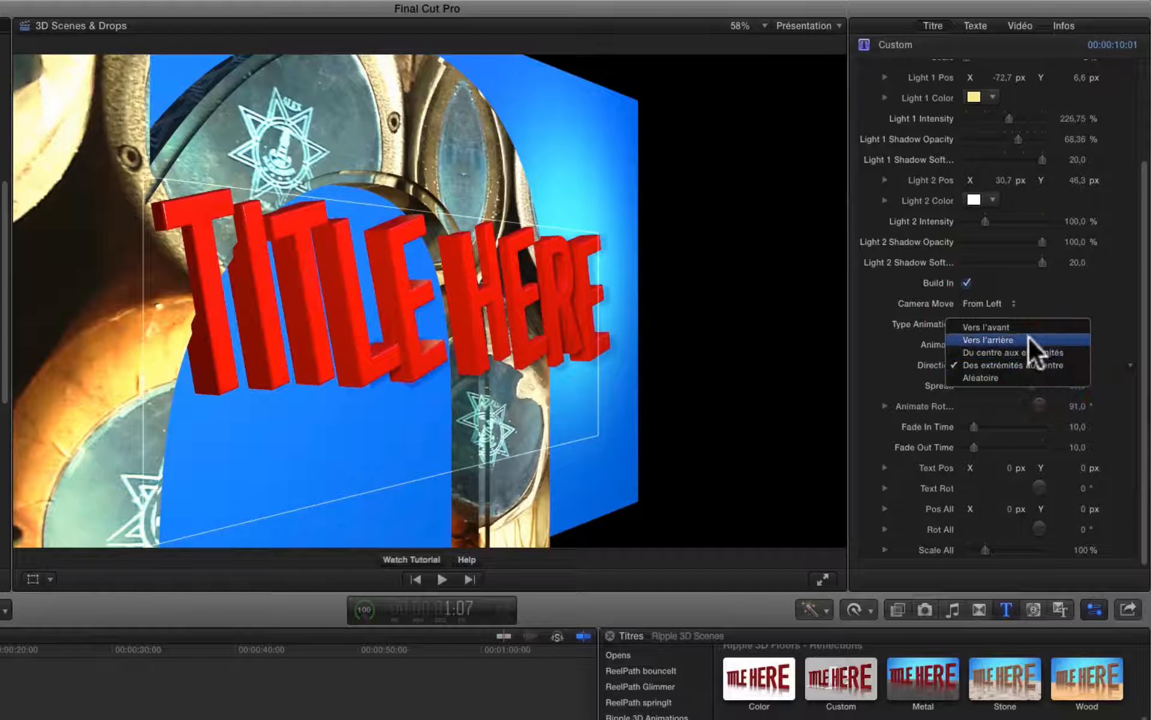
{"action": "left_click", "coordinate": [1028, 337]}
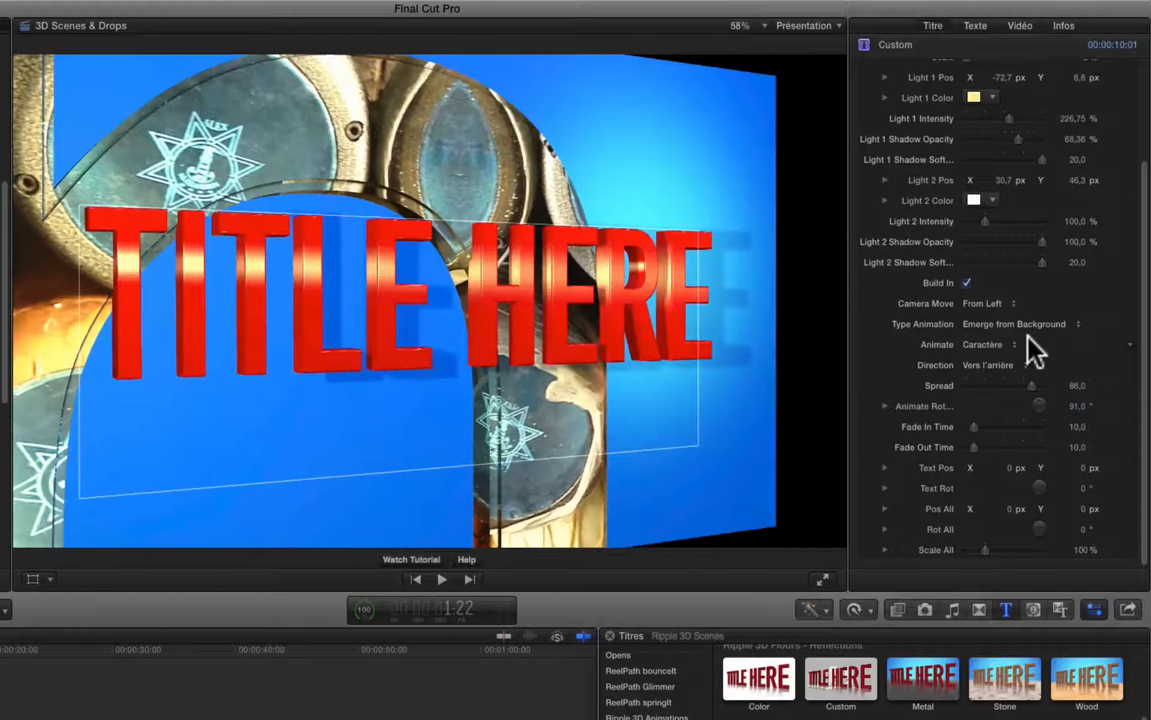
Lower the Spread to 1, try the other Direction options in turn, and settle on Aléatoire.
{"action": "left_click_drag", "start_coordinate": [1026, 382], "coordinate": [967, 391]}
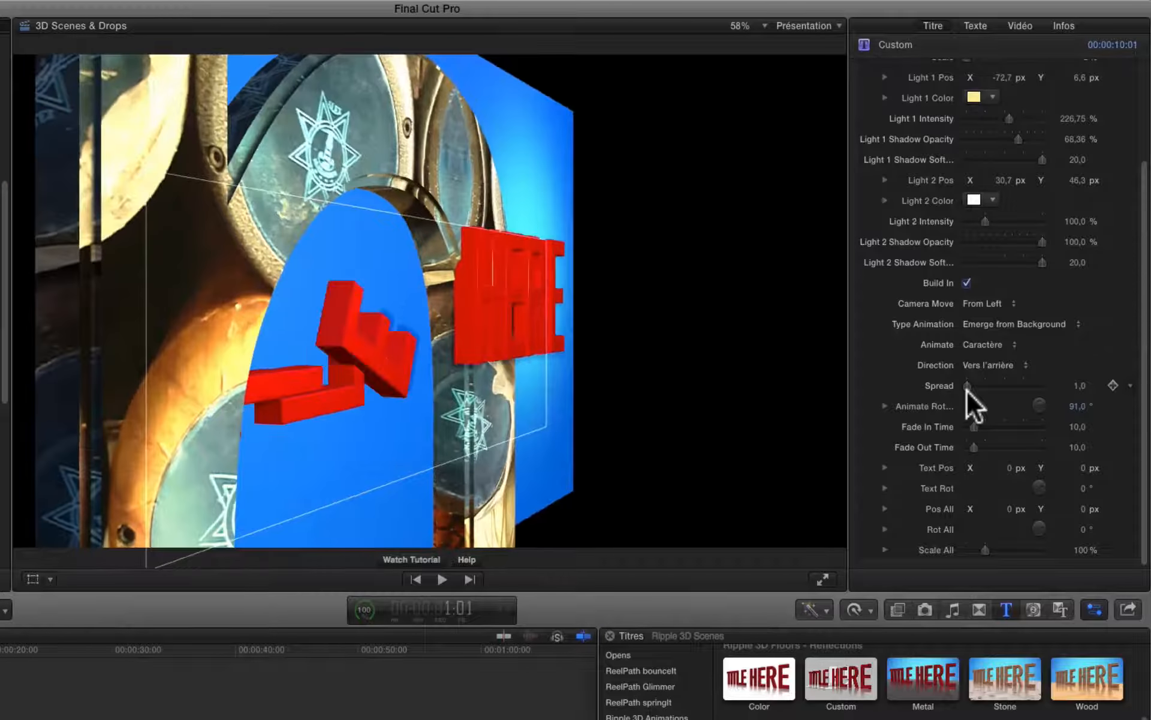
{"action": "left_click", "coordinate": [983, 366]}
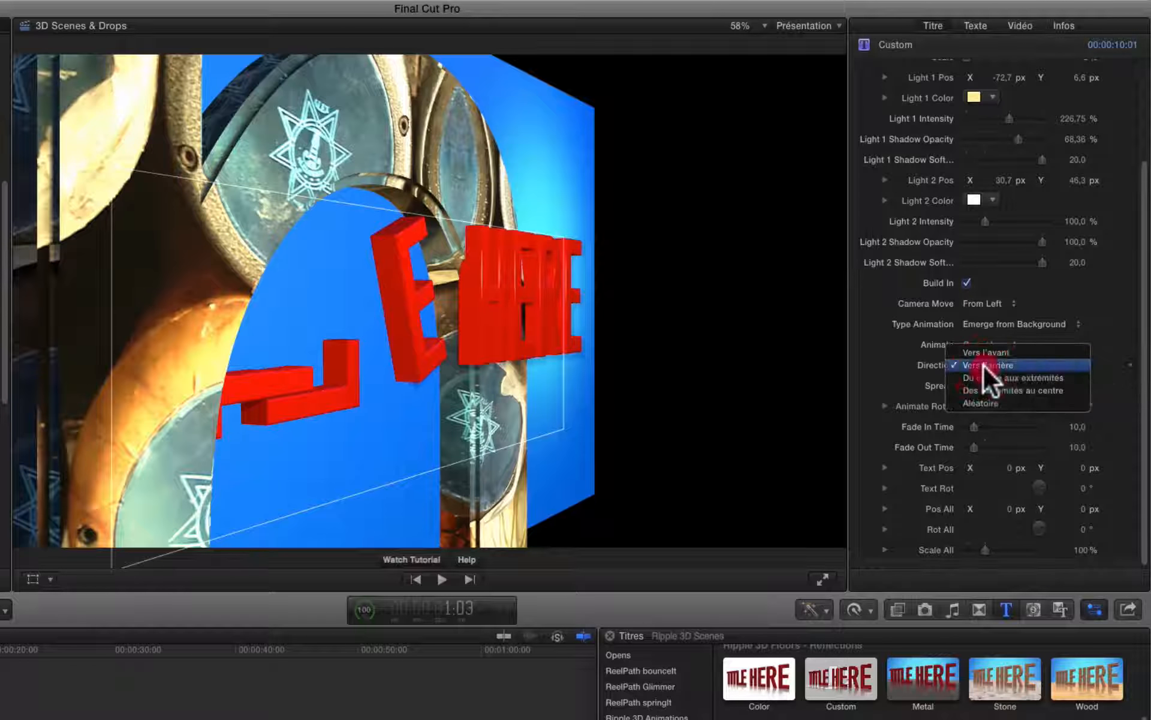
{"action": "left_click", "coordinate": [984, 354]}
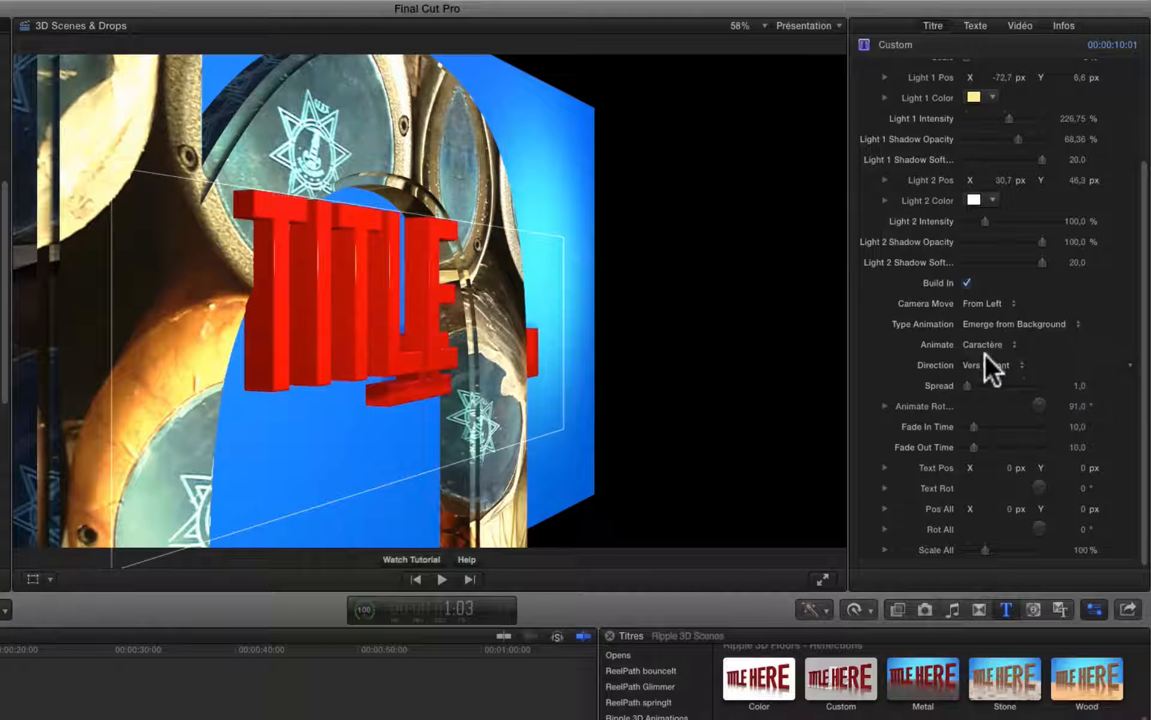
{"action": "left_click", "coordinate": [988, 358]}
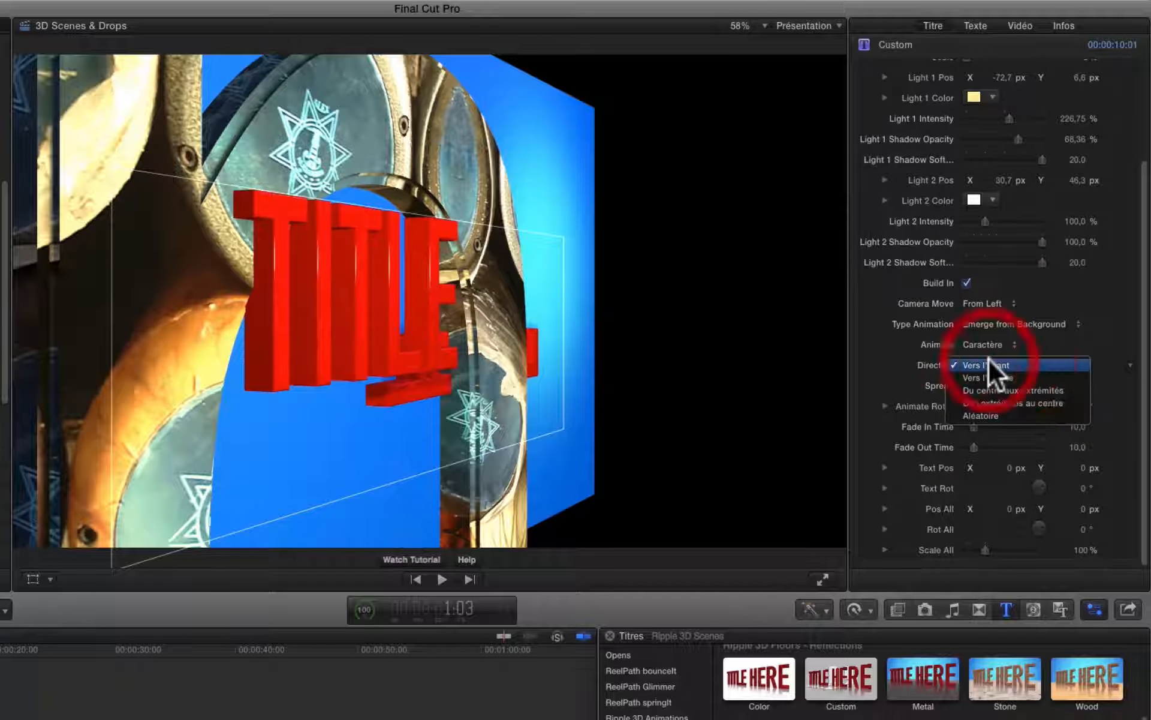
{"action": "left_click", "coordinate": [994, 390]}
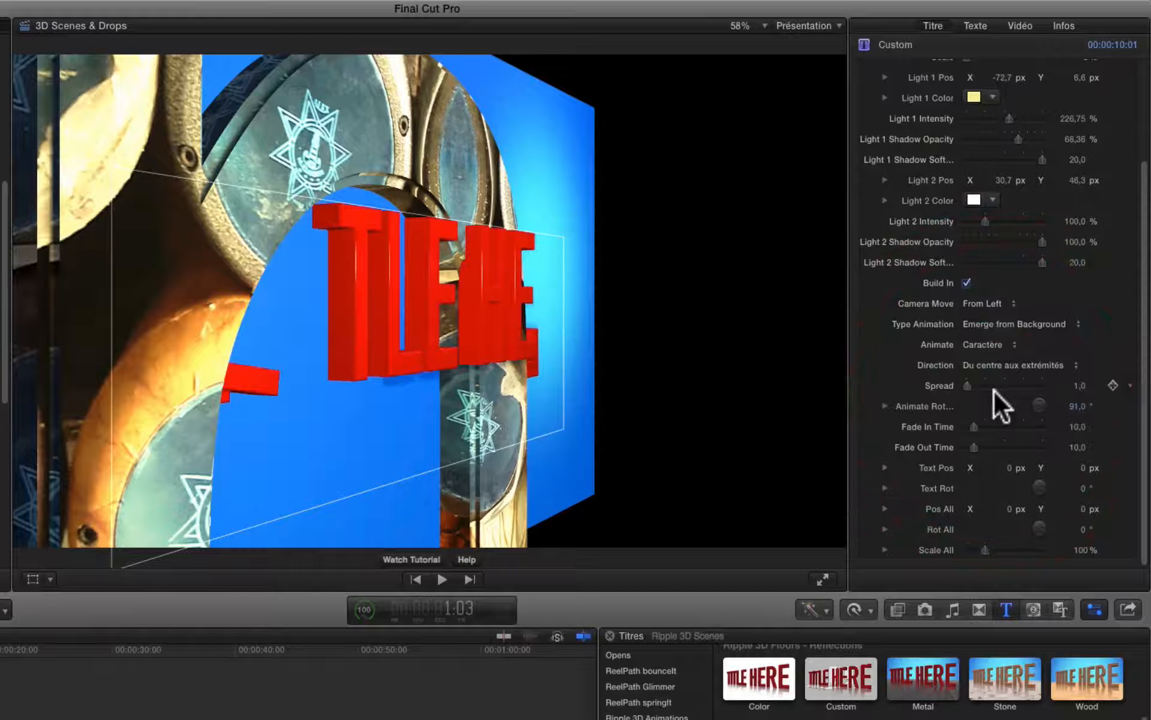
{"action": "left_click", "coordinate": [1006, 360]}
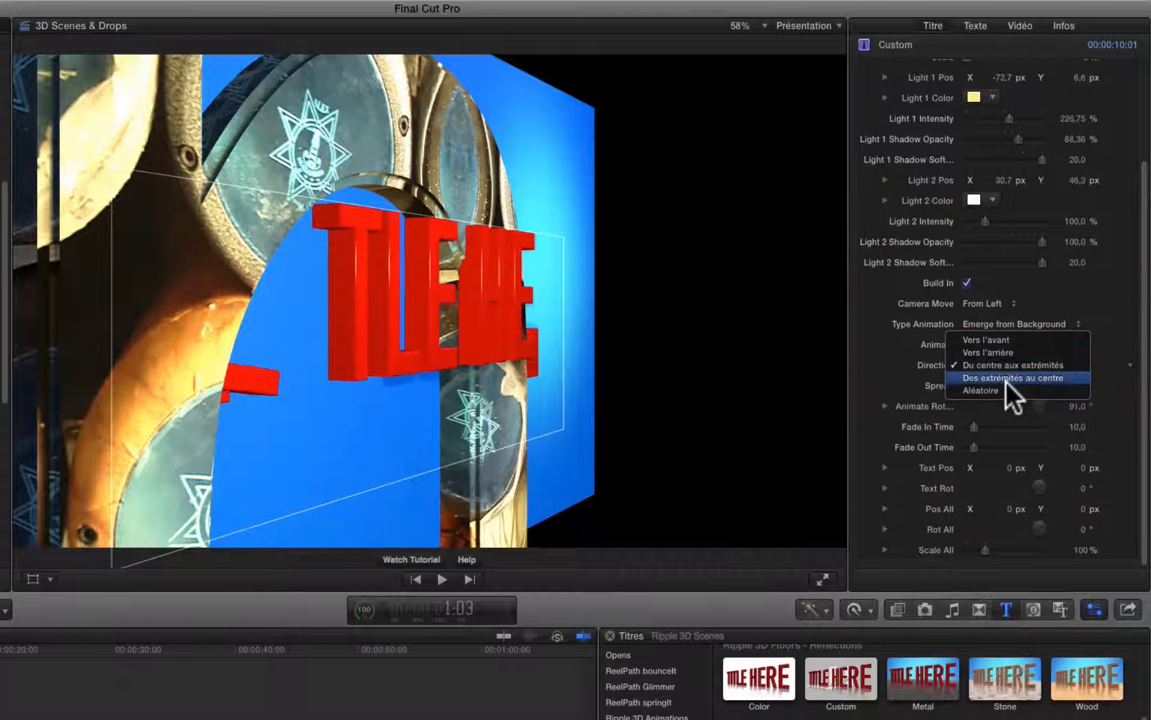
{"action": "left_click", "coordinate": [1006, 378]}
{"action": "left_click", "coordinate": [1009, 365]}
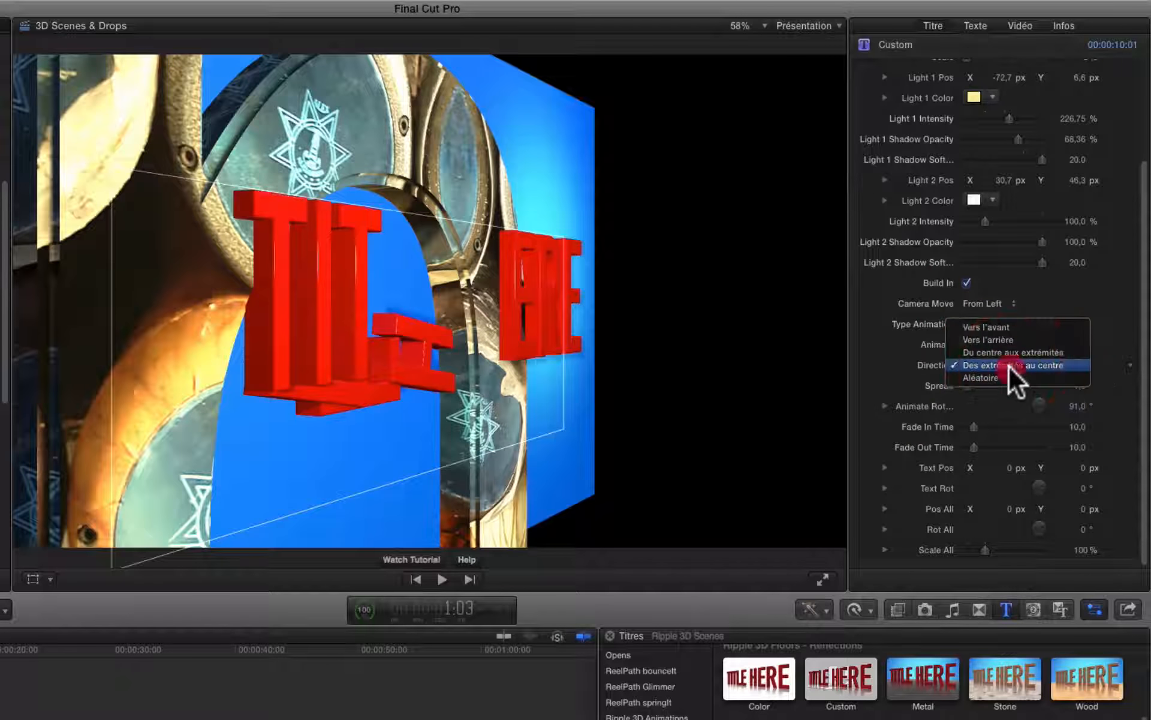
{"action": "left_click", "coordinate": [1001, 374]}
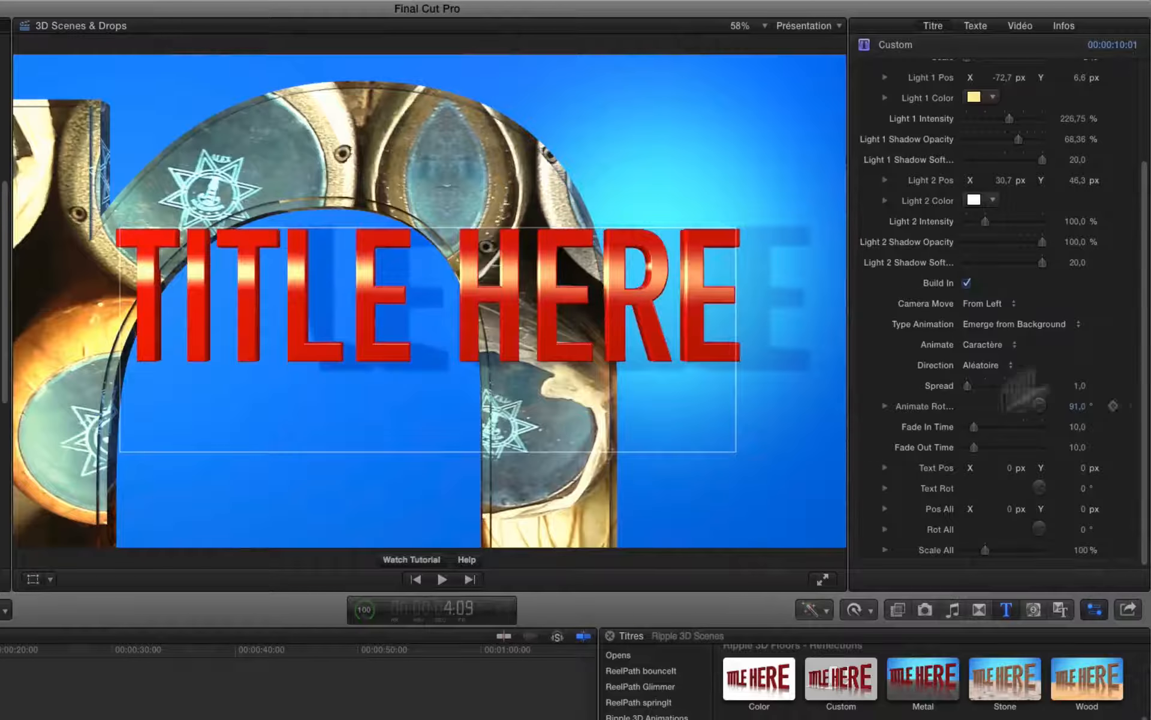
Add keyframes for Pos All, Rot All and Scale All to the title at 4:09.
{"action": "left_click", "coordinate": [1113, 508]}
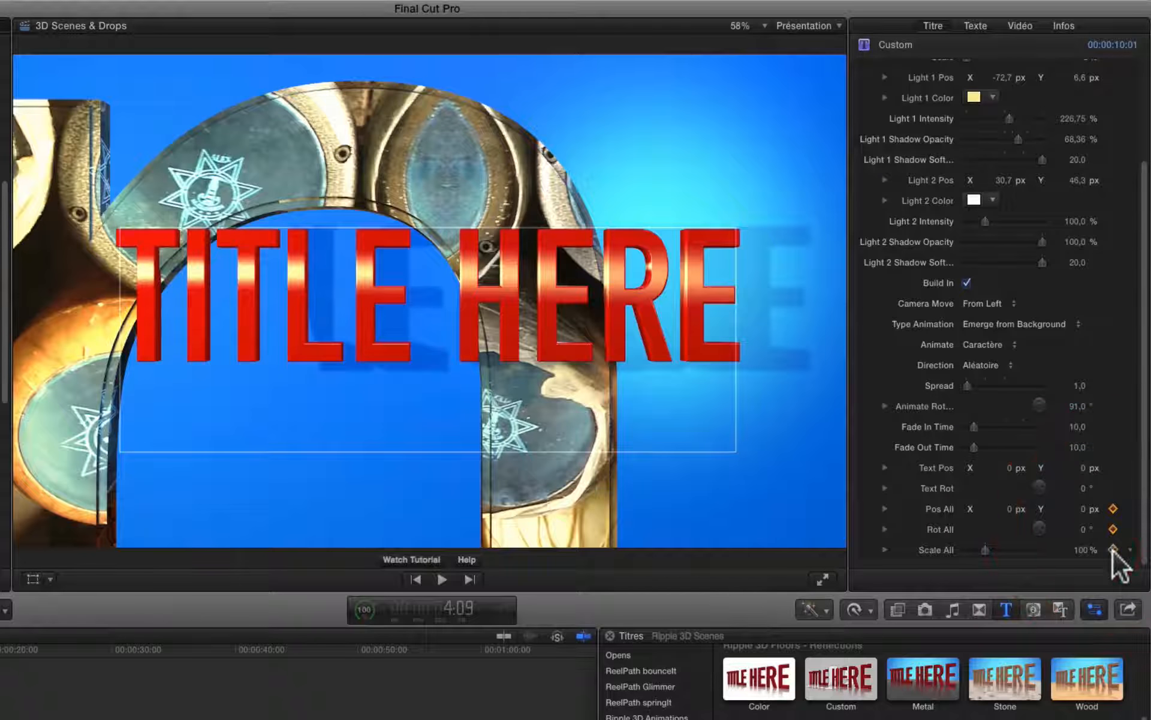
{"action": "left_click", "coordinate": [1113, 550]}
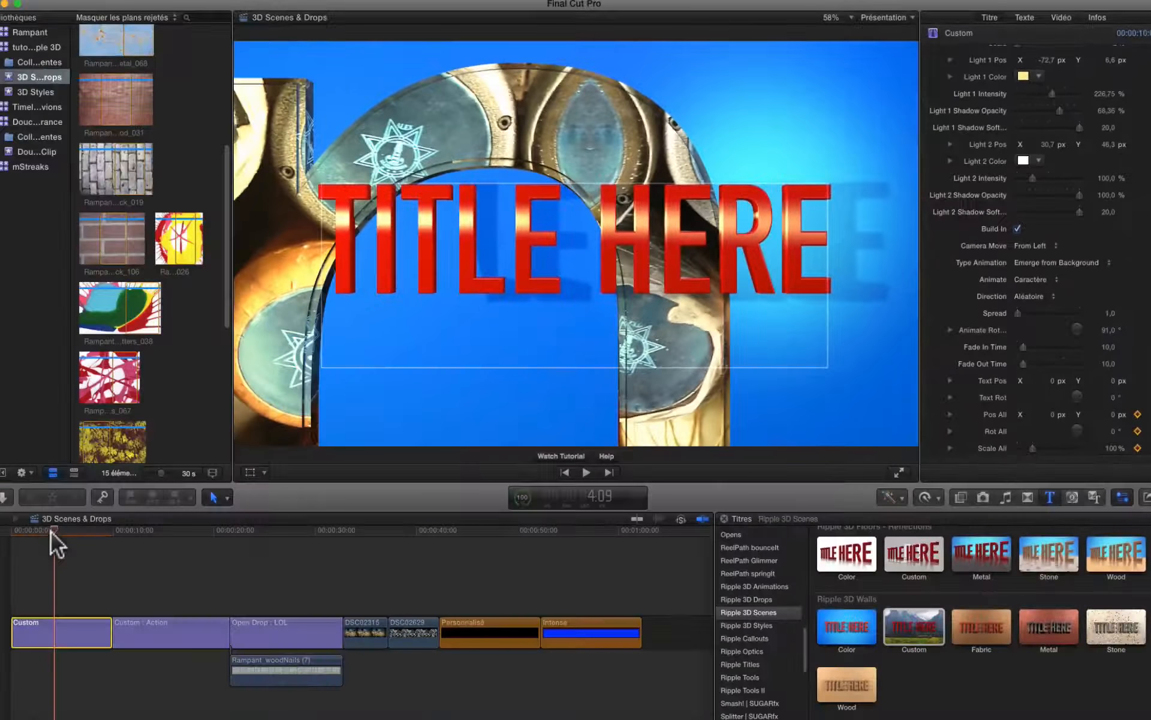
Go to the title's last frame at 9:24 and set its Fade Out Time to 0.
{"action": "left_click_drag", "start_coordinate": [53, 530], "coordinate": [111, 517]}
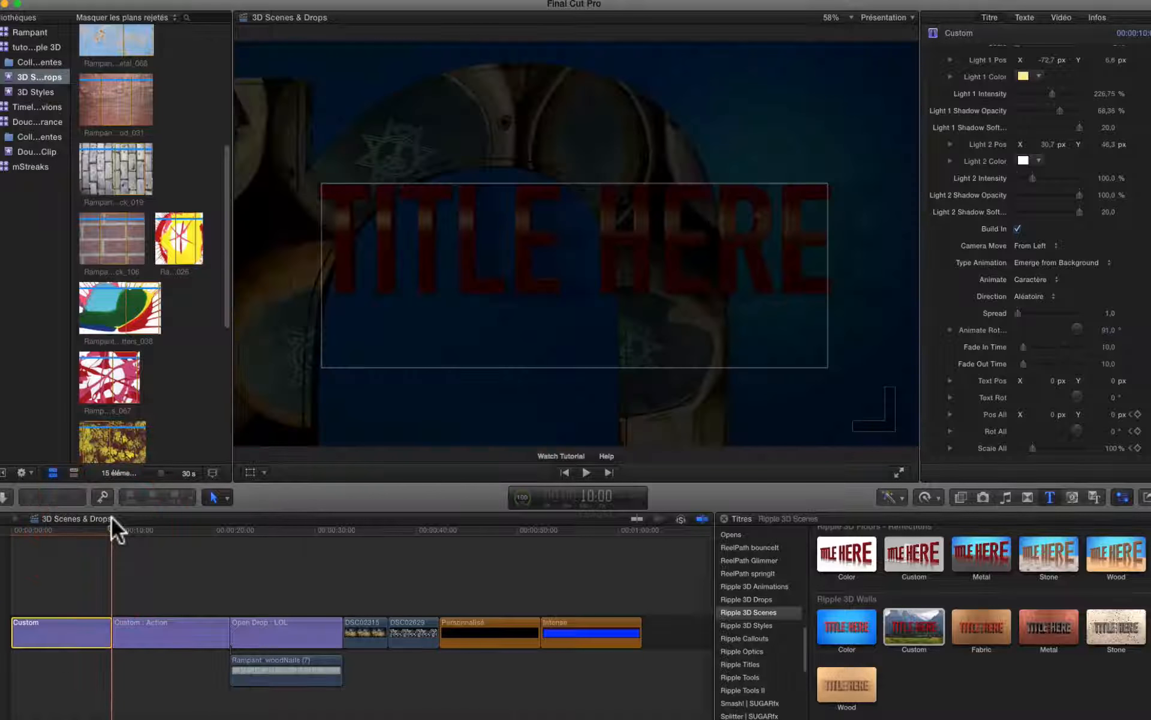
{"action": "key", "text": "Left"}
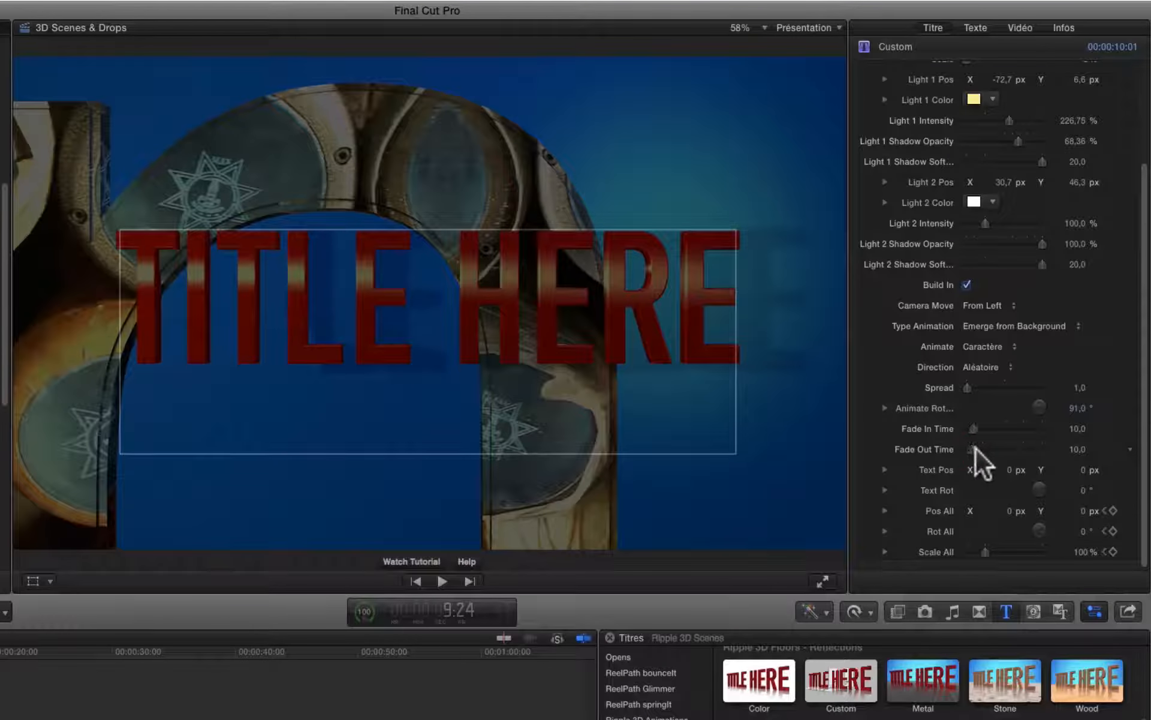
{"action": "left_click_drag", "start_coordinate": [974, 448], "coordinate": [934, 455]}
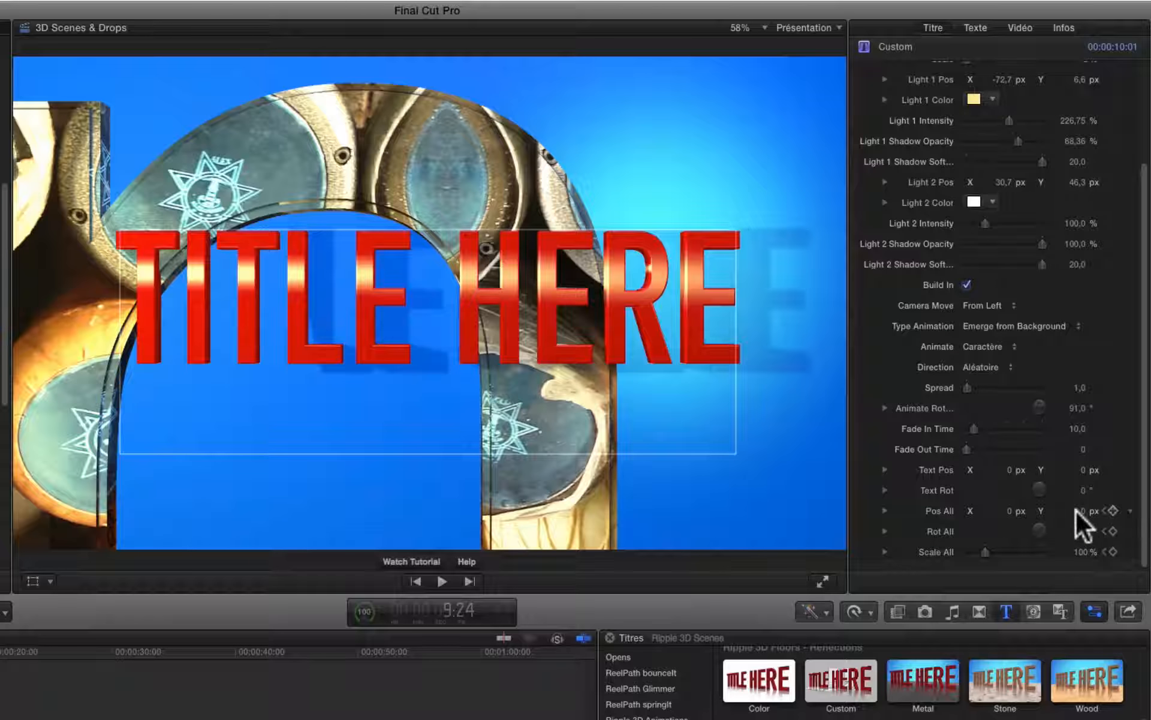
Keyframe the end of the camera move with Scale All at 120% and a slight clockwise tilt in Rot All.
{"action": "left_click_drag", "start_coordinate": [984, 550], "coordinate": [988, 549]}
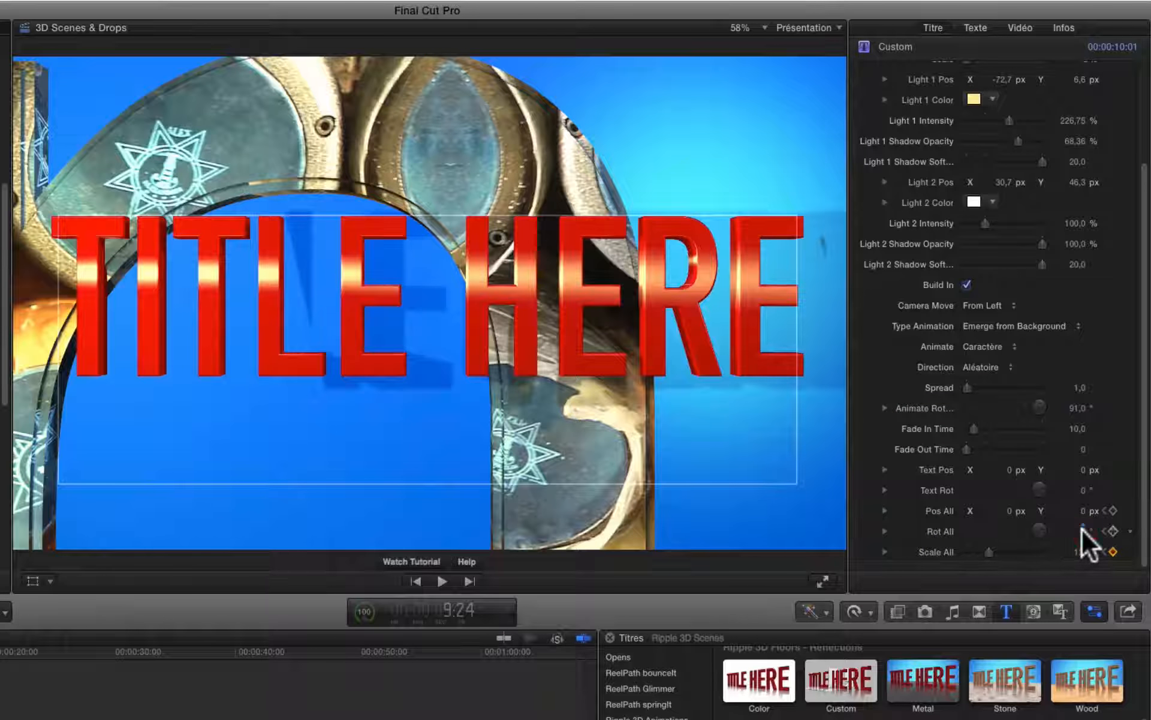
{"action": "left_click_drag", "start_coordinate": [1082, 530], "coordinate": [1081, 532]}
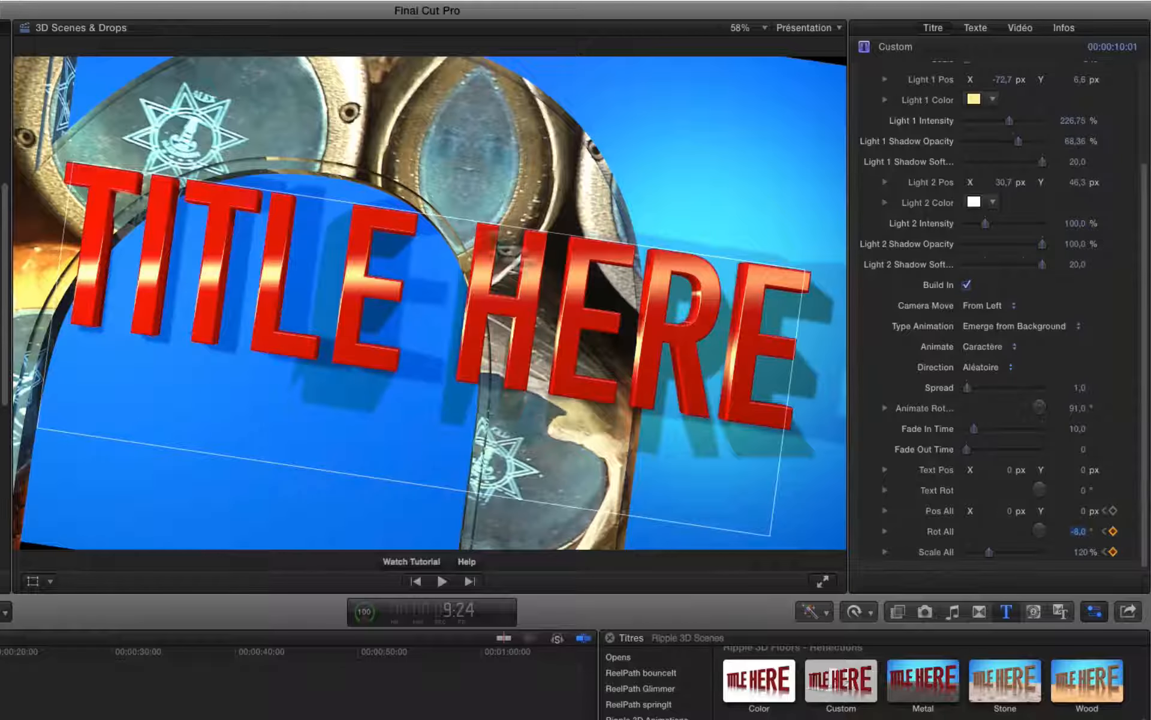
Replace the title's placeholder text with "Deweb's".
{"action": "left_click", "coordinate": [978, 28]}
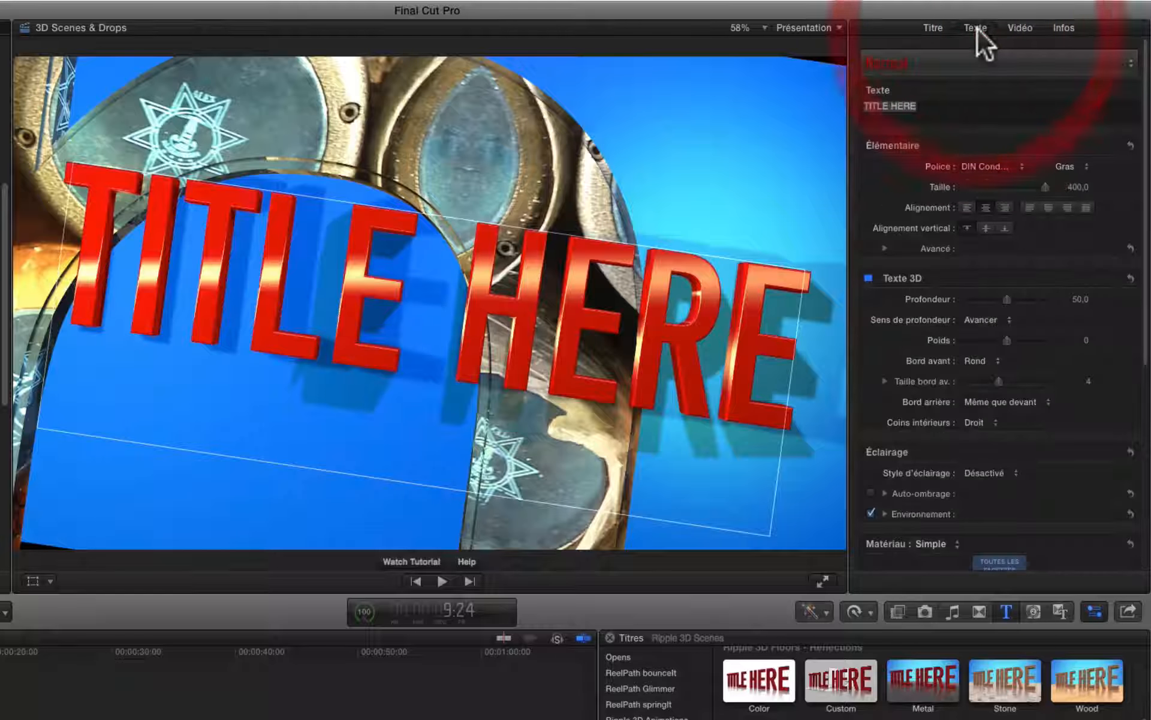
{"action": "triple_click", "coordinate": [917, 106]}
{"action": "type", "text": "DE"}
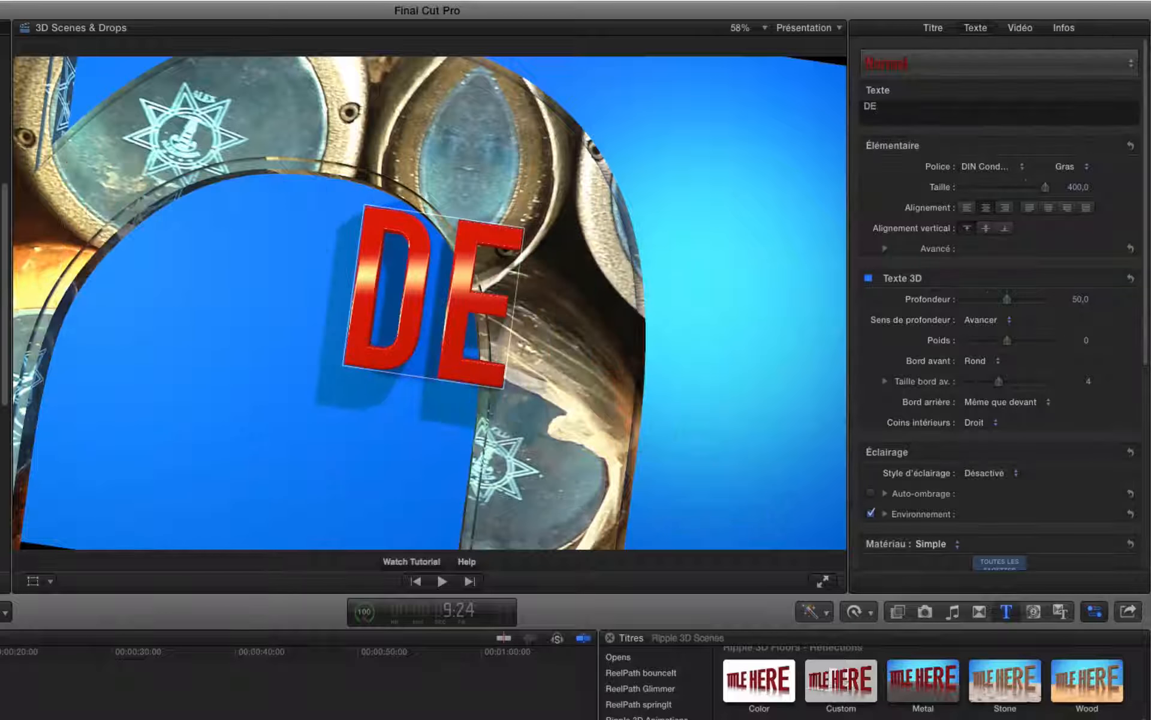
{"action": "key", "text": "BackSpace"}
{"action": "type", "text": "eweb's"}
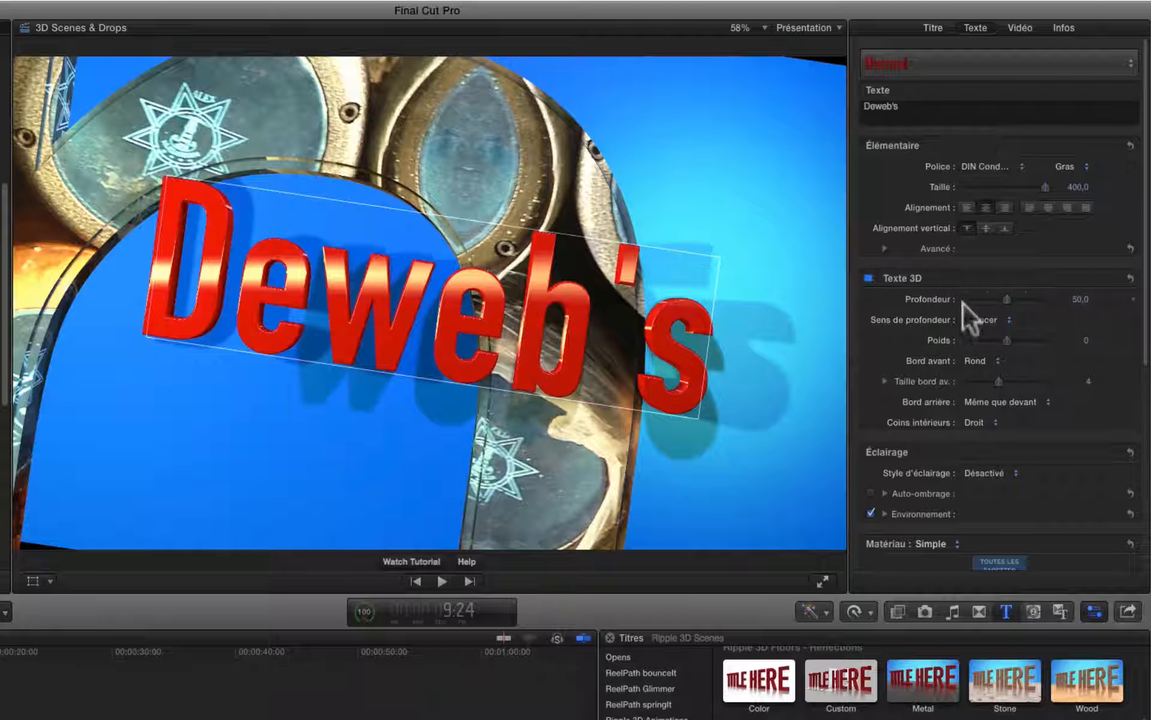
Change the 3D text's material from Car Paint to Motion in the Divers category.
{"action": "scroll", "coordinate": [996, 414], "scroll_direction": "down", "scroll_amount": 5}
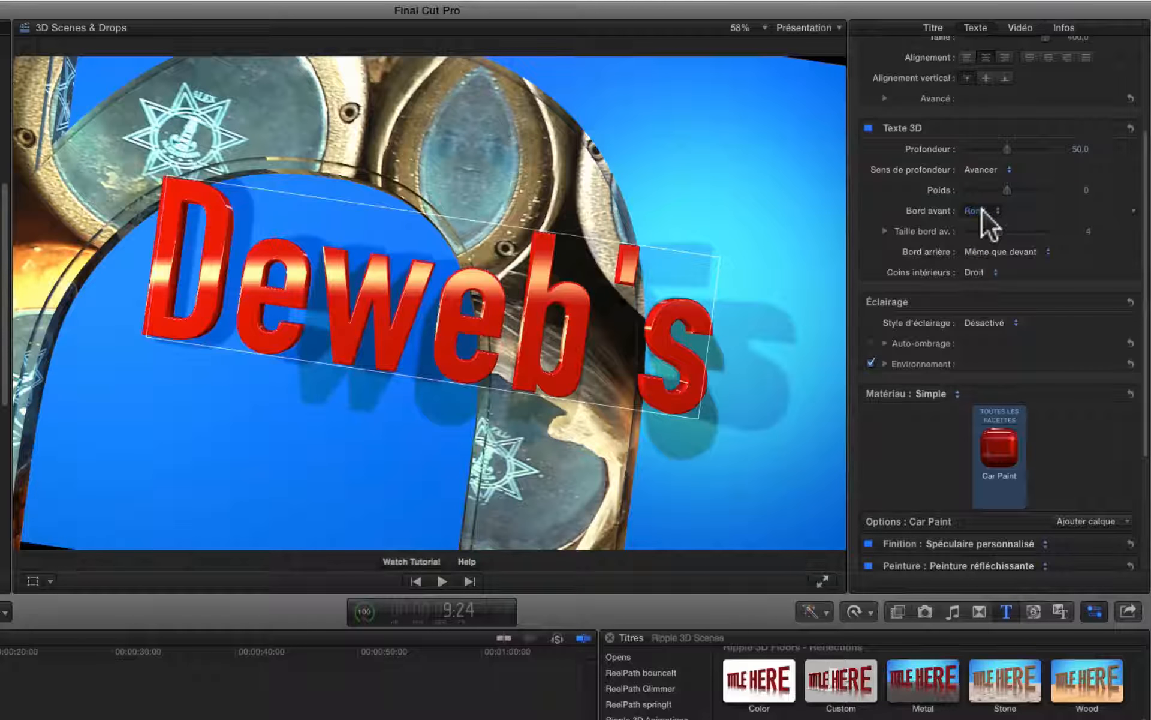
{"action": "left_click", "coordinate": [995, 448]}
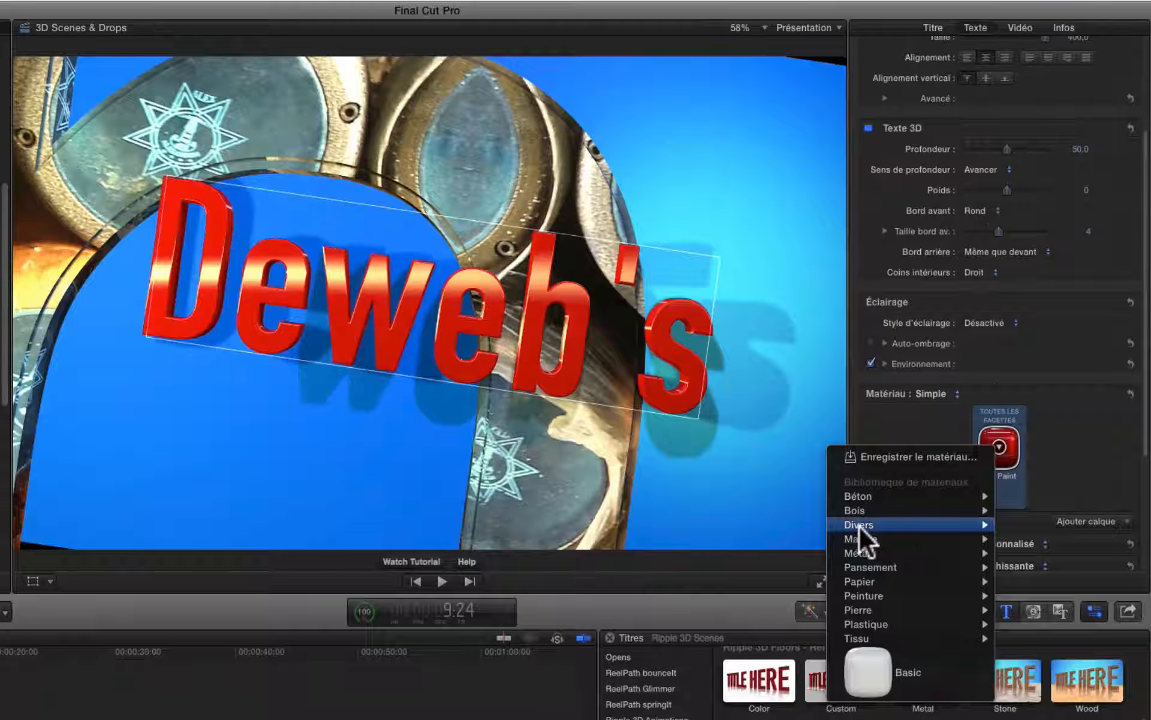
{"action": "mouse_move", "coordinate": [858, 526]}
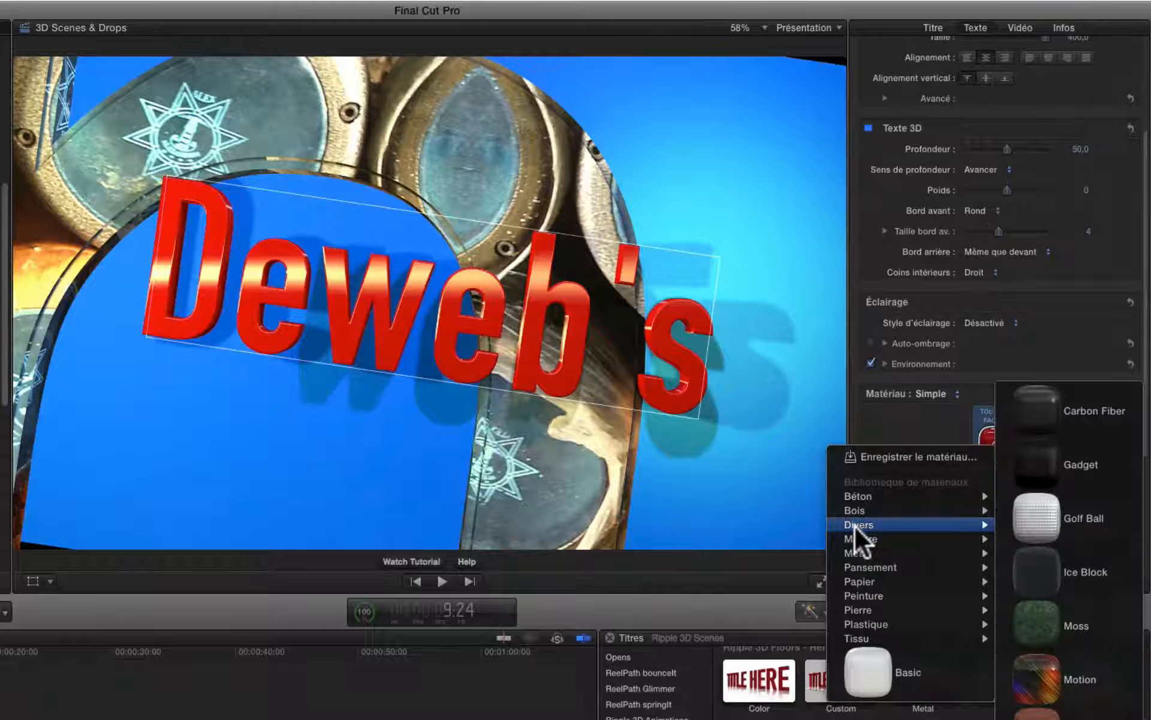
{"action": "left_click", "coordinate": [1042, 671]}
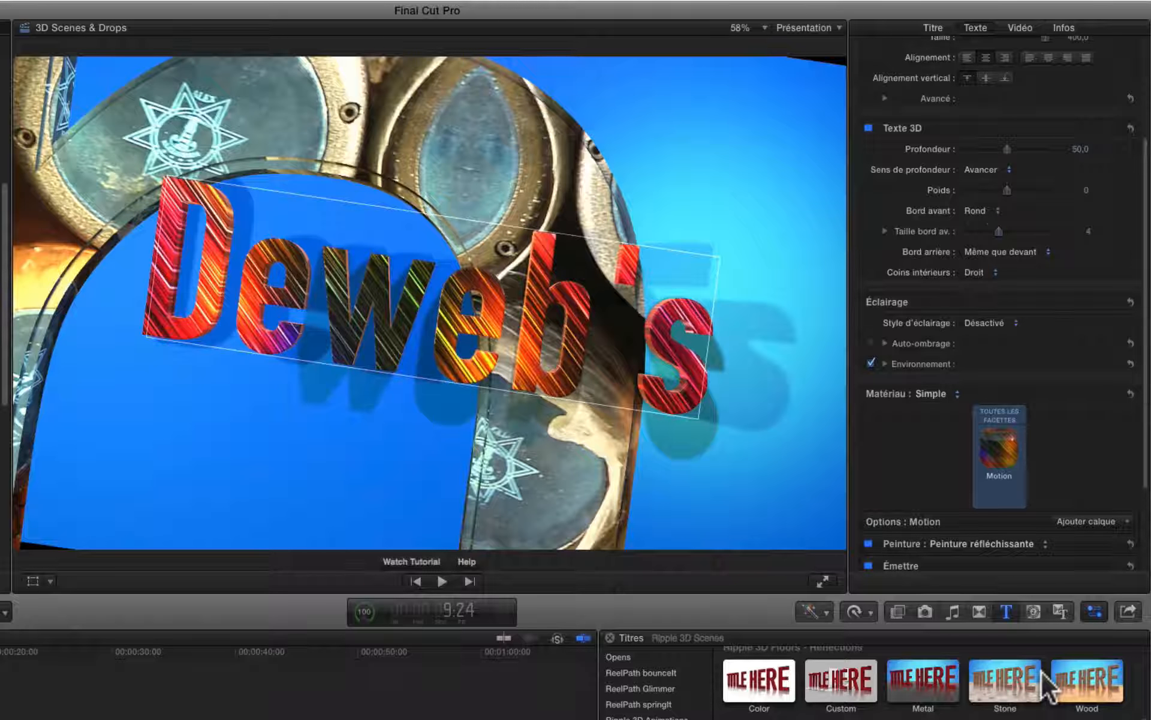
Set the Motion material's paint to Aquarelle and its finish to Texturé.
{"action": "scroll", "coordinate": [1045, 448], "scroll_direction": "down", "scroll_amount": 3}
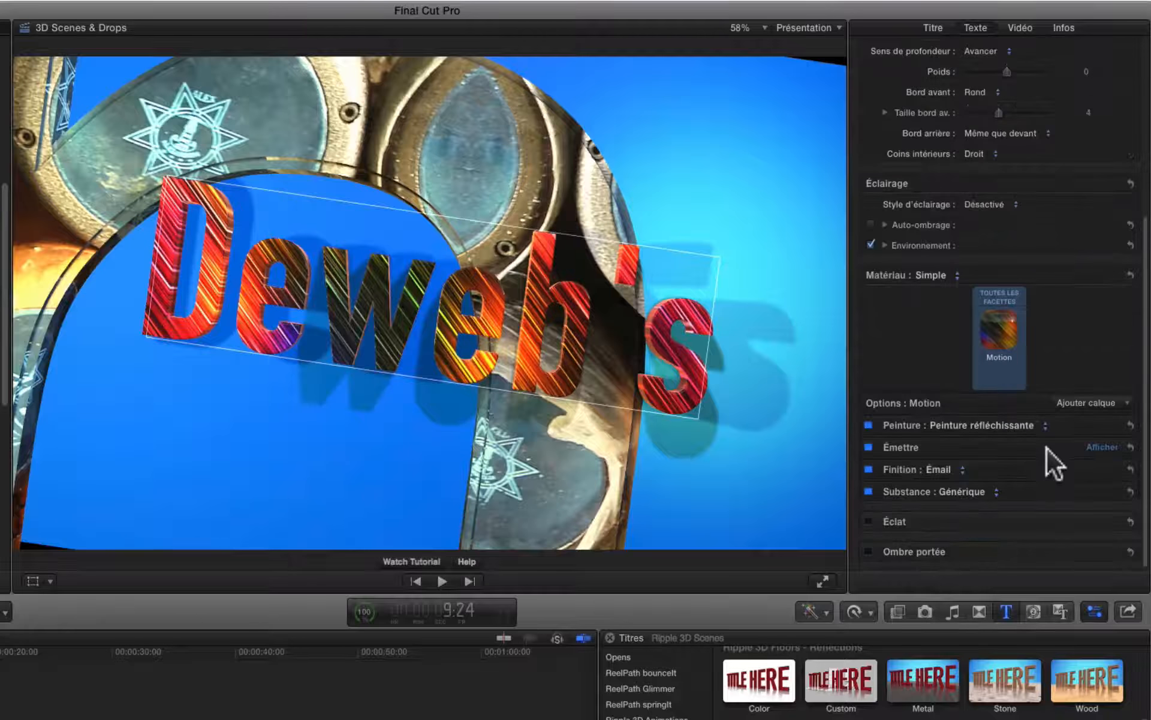
{"action": "left_click", "coordinate": [1032, 423]}
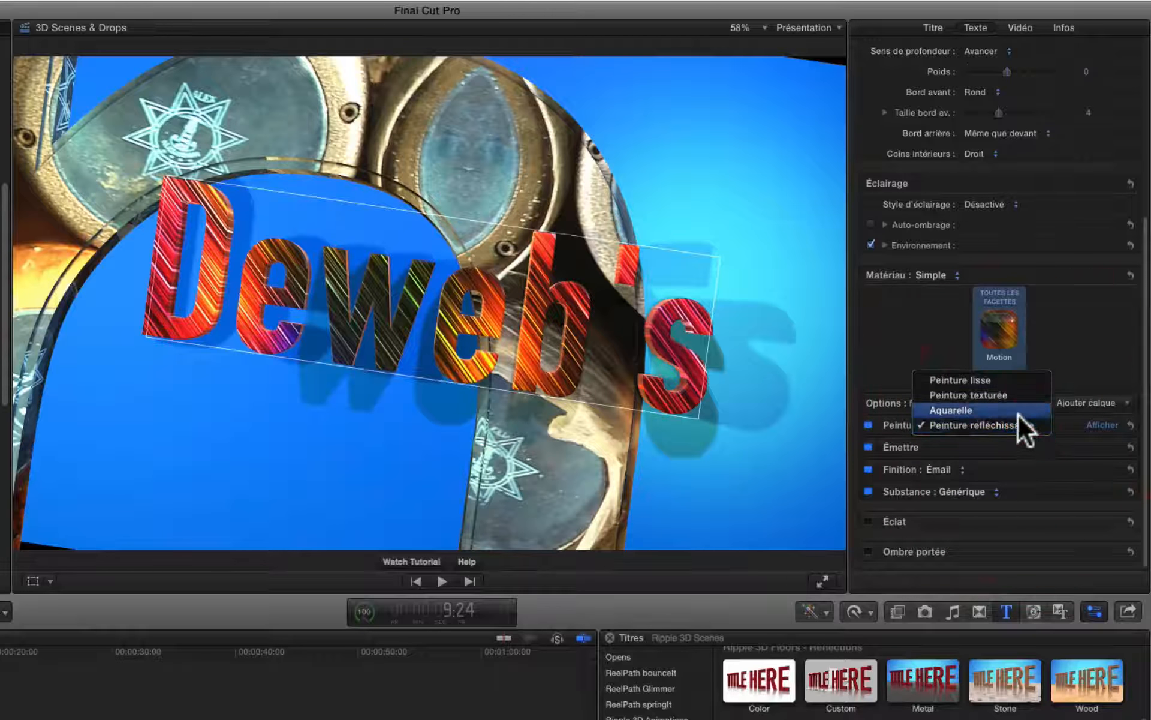
{"action": "left_click", "coordinate": [1017, 414]}
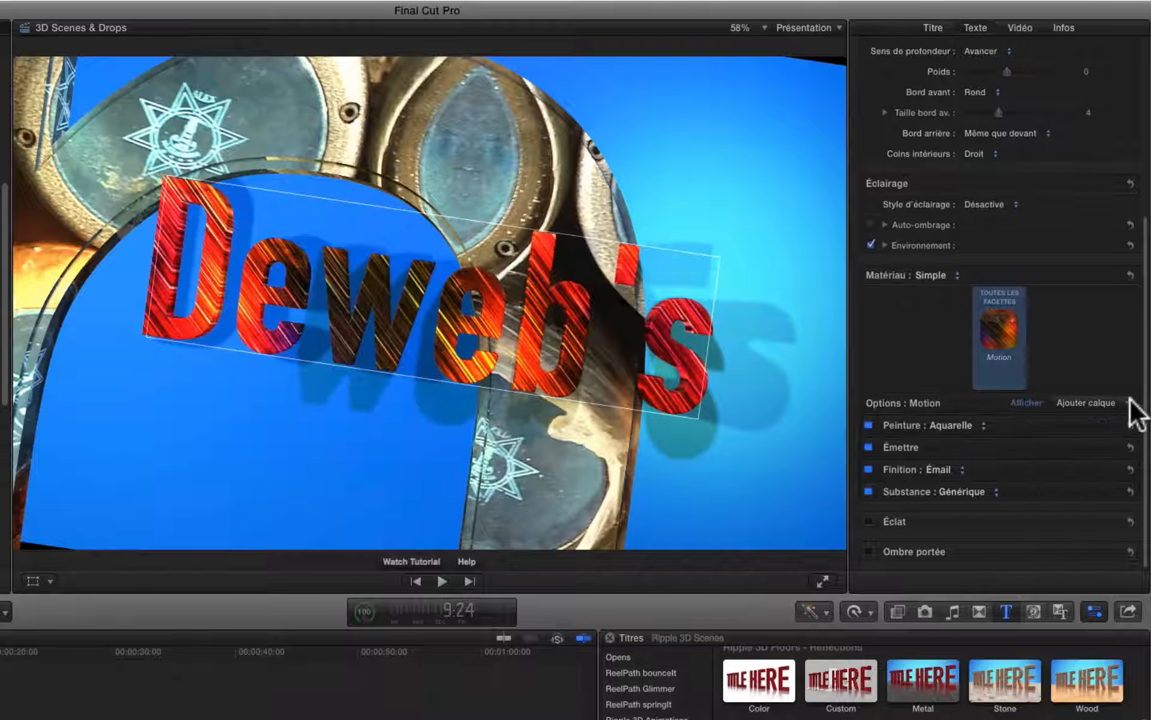
{"action": "left_click", "coordinate": [961, 469]}
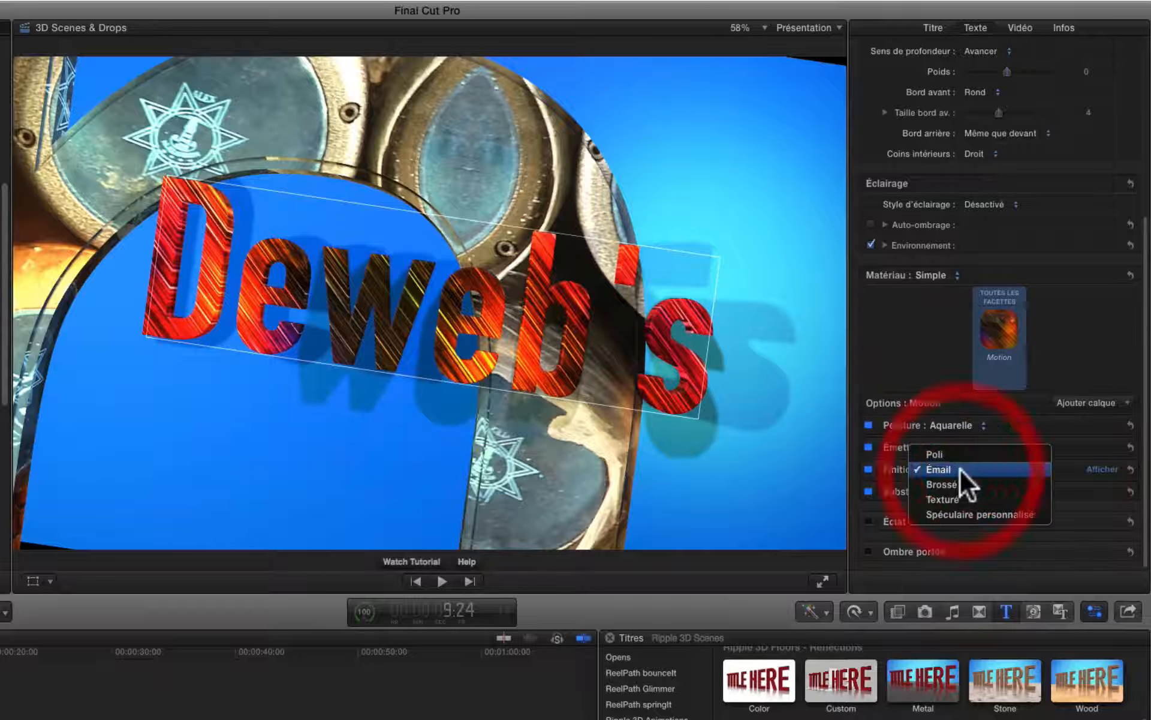
{"action": "key", "text": "Escape"}
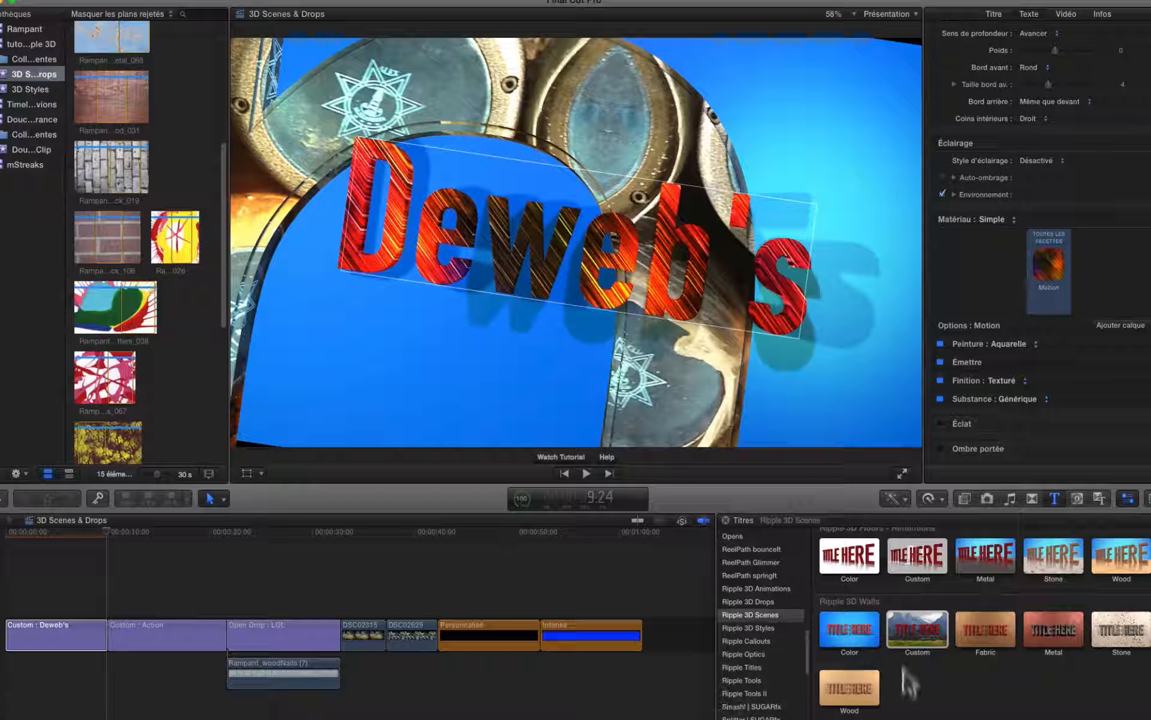
Go to 4:19 in the Deweb's title and review its published background, light, animation and transform parameters.
{"action": "left_click", "coordinate": [53, 531]}
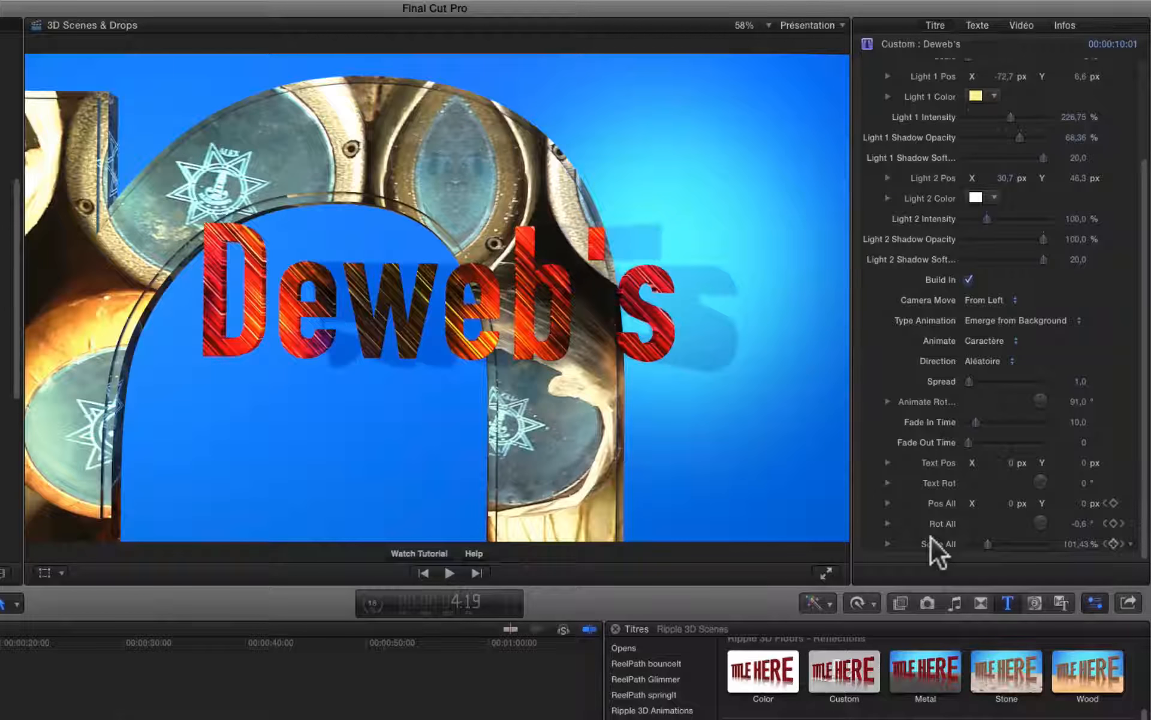
{"action": "left_click", "coordinate": [1139, 146]}
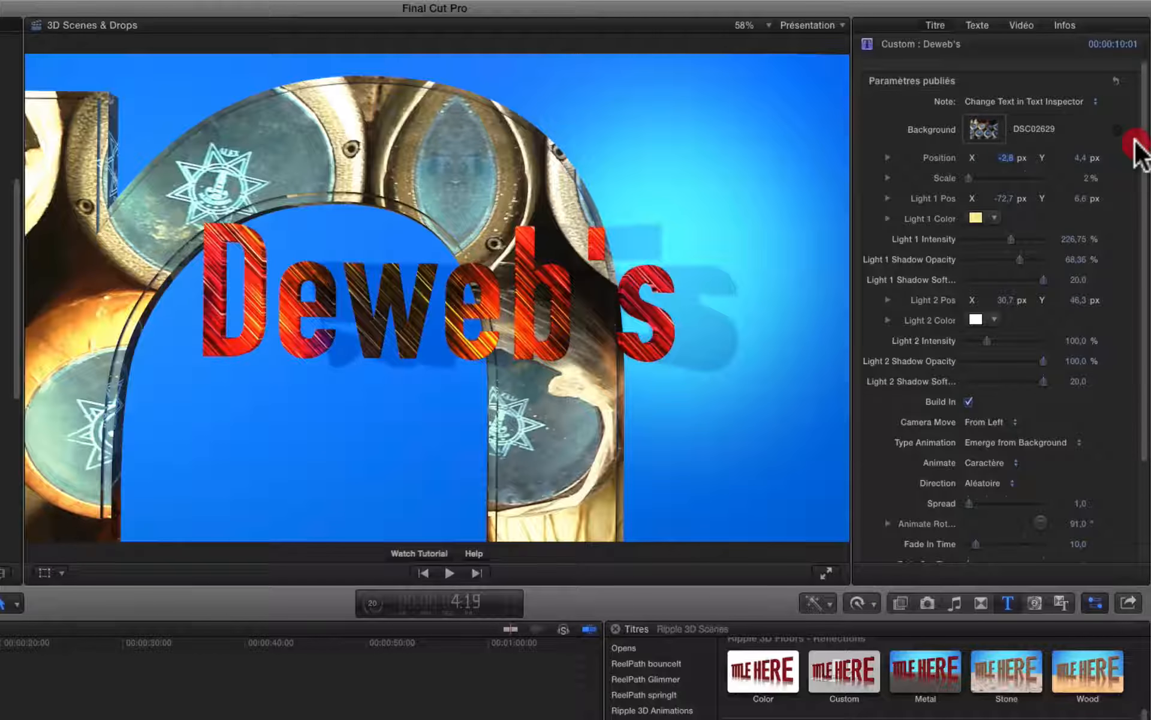
{"action": "scroll", "coordinate": [1143, 330], "scroll_direction": "down", "scroll_amount": 3}
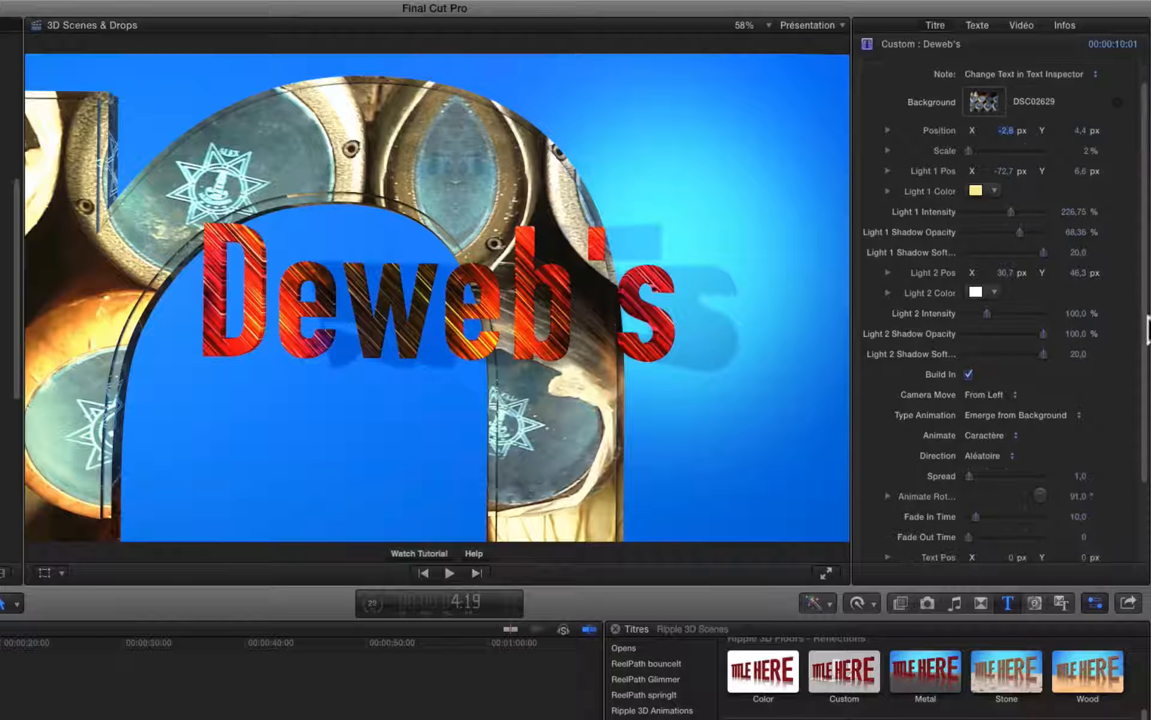
{"action": "scroll", "coordinate": [1140, 371], "scroll_direction": "down", "scroll_amount": 3}
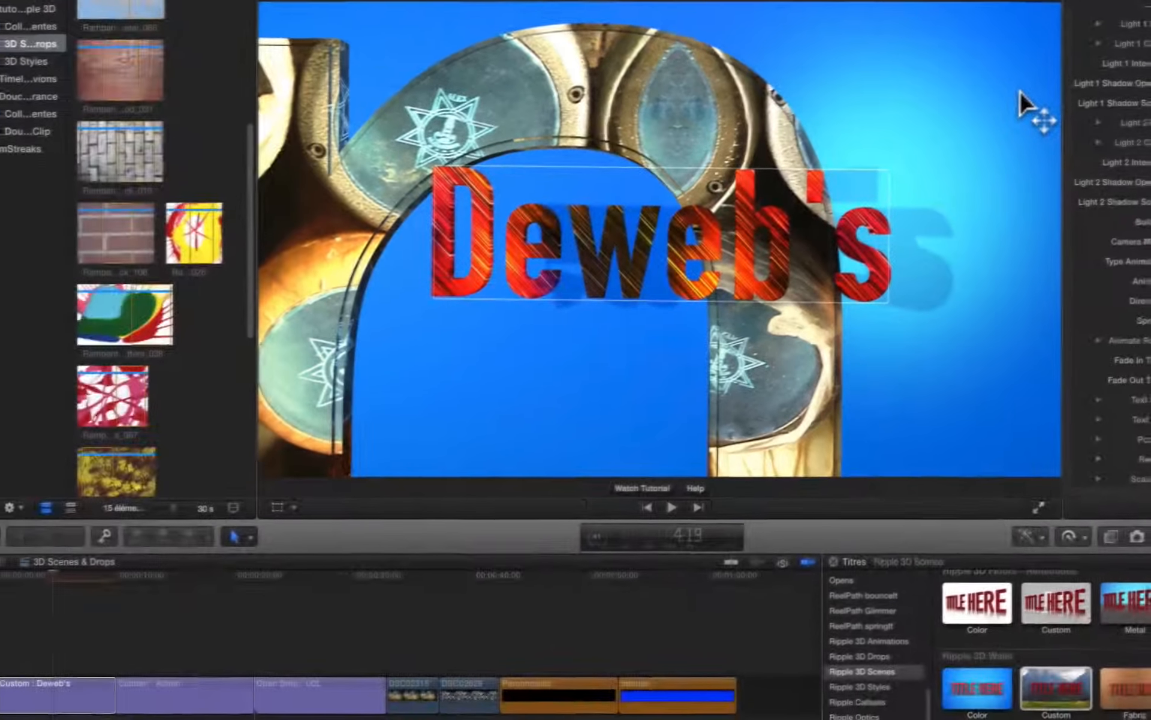
In the Action title at 14:21, set Reflectivity to 86.56%, Blur Amount to 6, End Distance to 678 and the floor's Scale to 155%.
{"action": "left_click", "coordinate": [178, 568]}
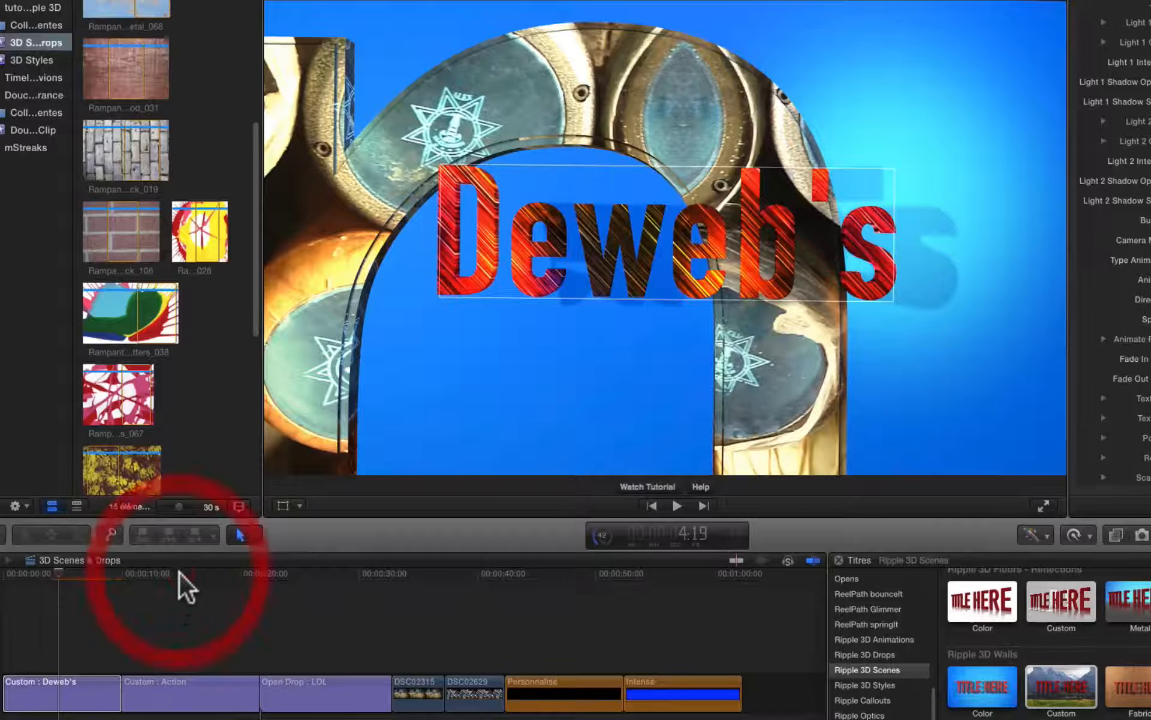
{"action": "left_click", "coordinate": [178, 568]}
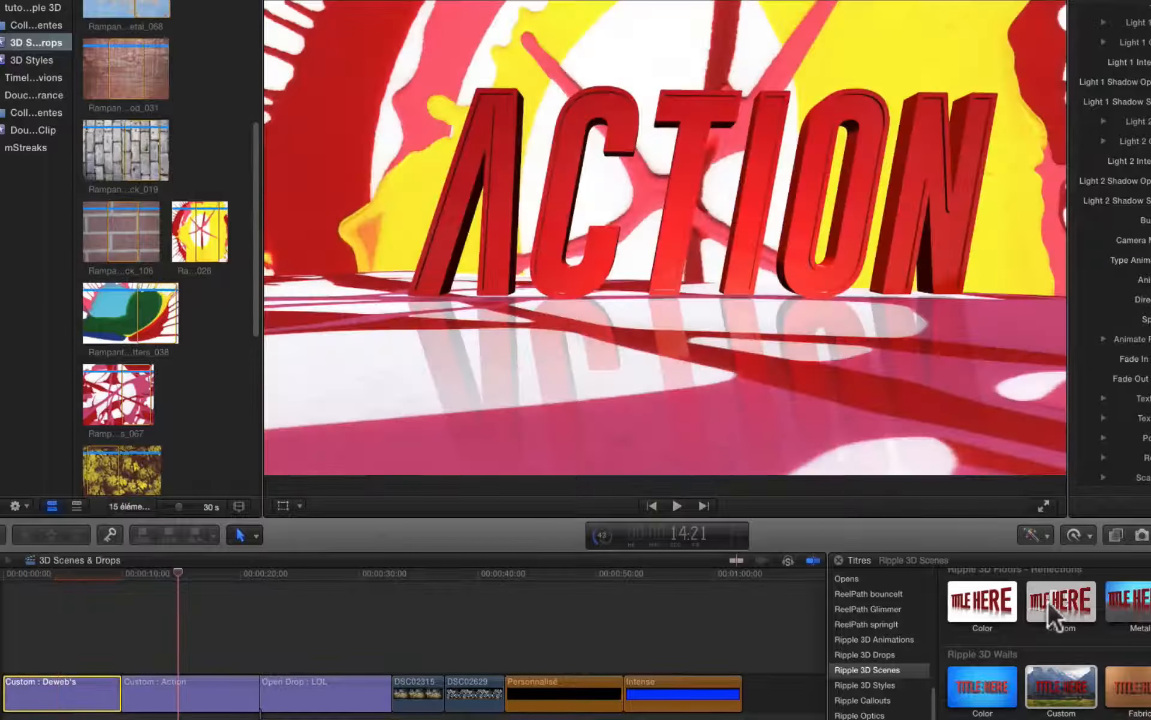
{"action": "left_click", "coordinate": [1037, 611]}
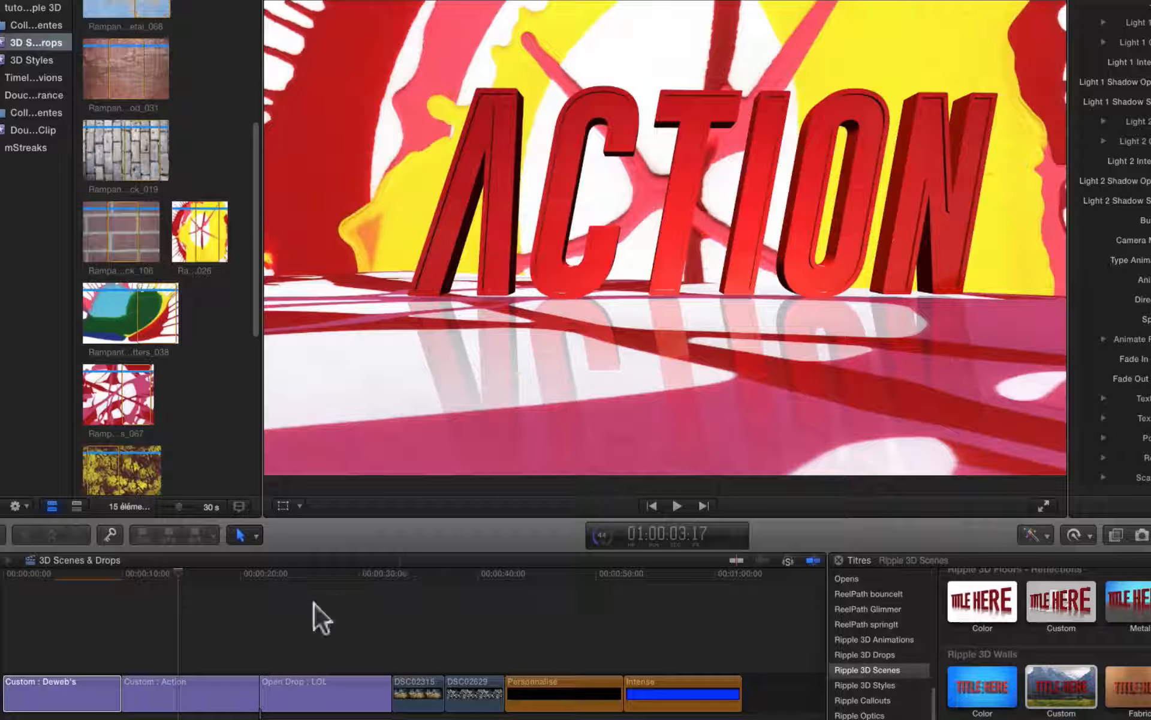
{"action": "left_click", "coordinate": [180, 695]}
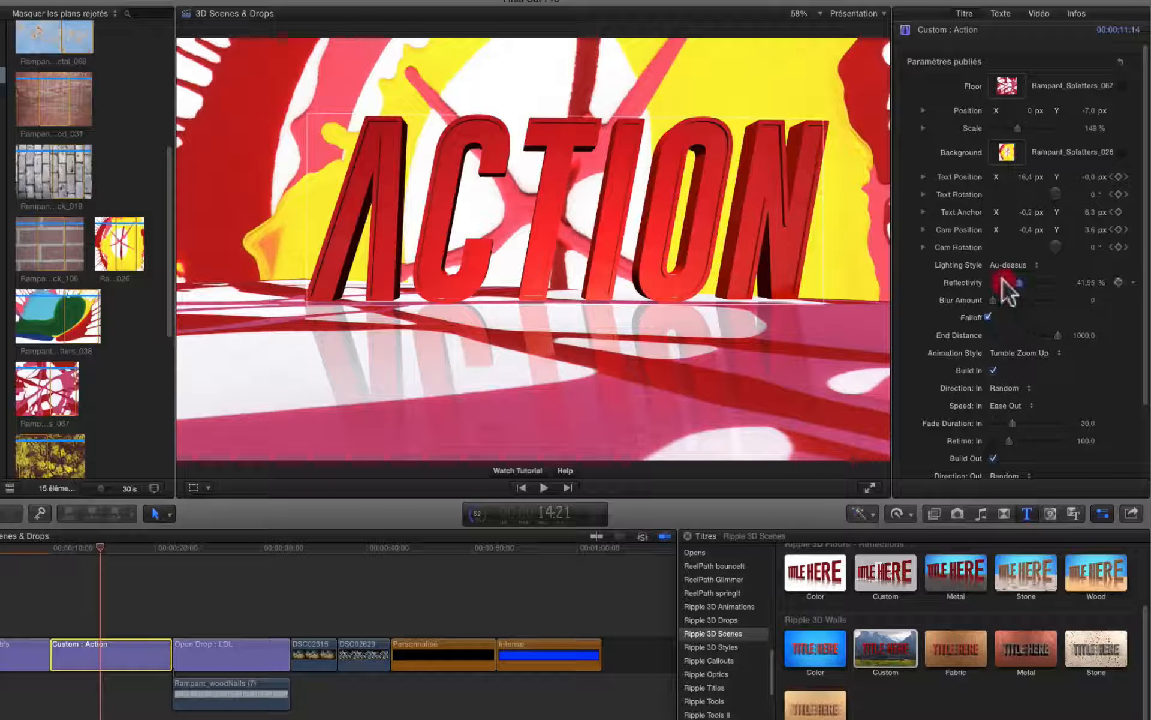
{"action": "mouse_move", "coordinate": [1002, 283]}
{"action": "left_mouse_down"}
{"action": "mouse_move", "coordinate": [987, 280]}
{"action": "mouse_move", "coordinate": [1063, 290]}
{"action": "mouse_move", "coordinate": [1004, 299]}
{"action": "mouse_move", "coordinate": [1049, 282]}
{"action": "left_mouse_up"}
{"action": "left_click", "coordinate": [996, 300]}
{"action": "left_click", "coordinate": [1048, 282]}
{"action": "mouse_move", "coordinate": [1059, 337]}
{"action": "left_mouse_down"}
{"action": "mouse_move", "coordinate": [1013, 338]}
{"action": "mouse_move", "coordinate": [1038, 338]}
{"action": "left_mouse_up"}
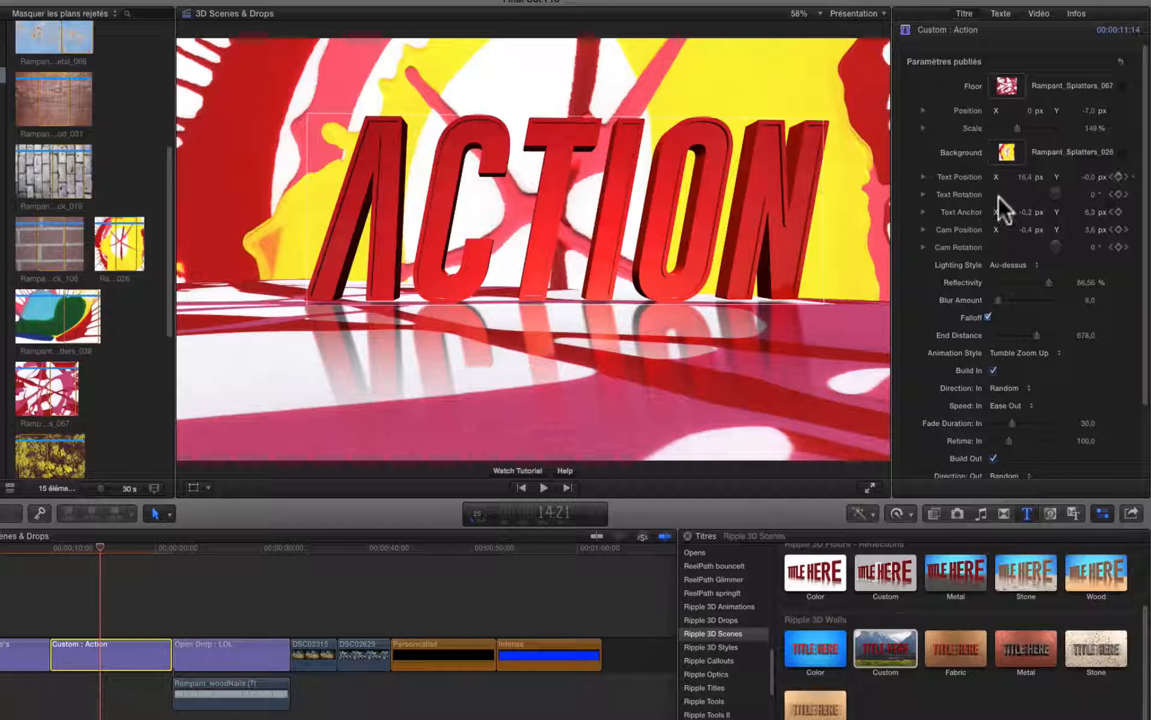
{"action": "left_click_drag", "start_coordinate": [1016, 127], "coordinate": [1019, 130]}
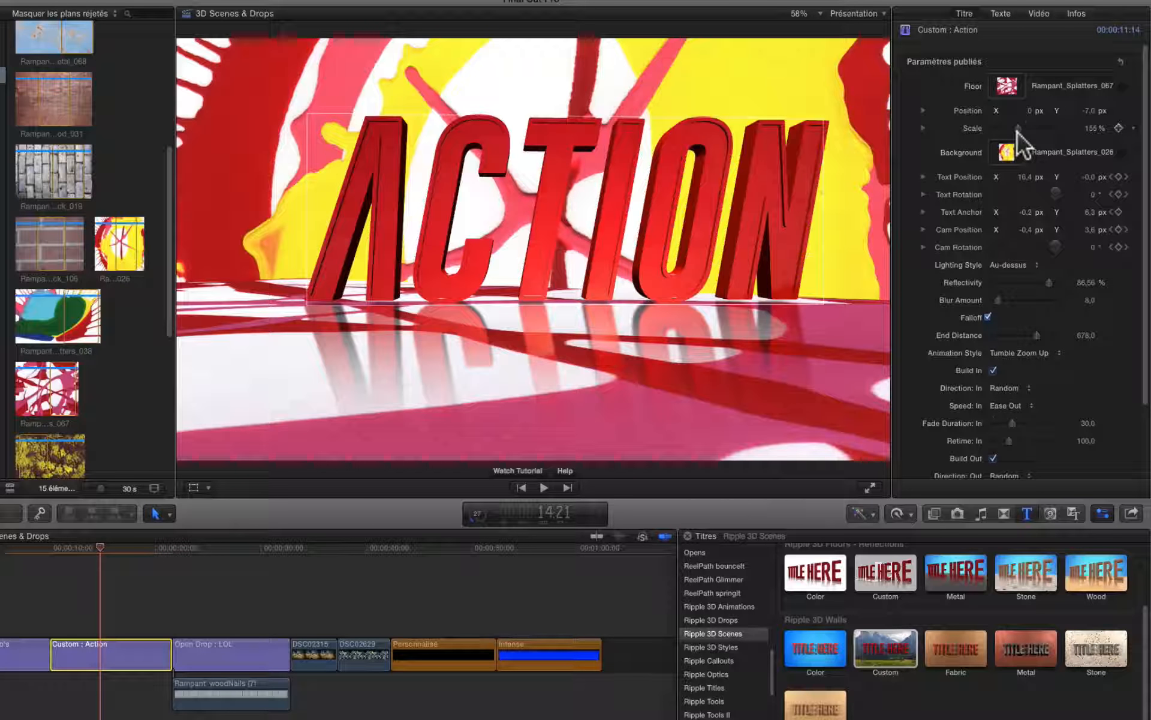
Display the generators and look through their categories.
{"action": "left_click", "coordinate": [1051, 514]}
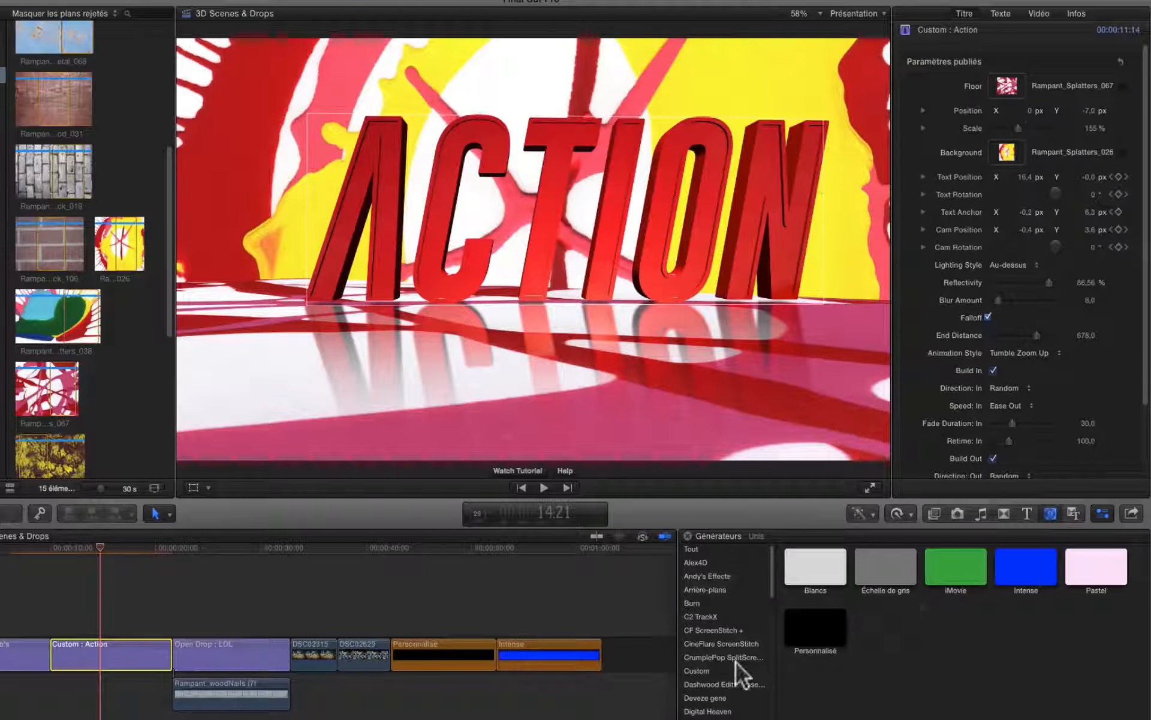
{"action": "scroll", "coordinate": [737, 663], "scroll_direction": "down", "scroll_amount": 5}
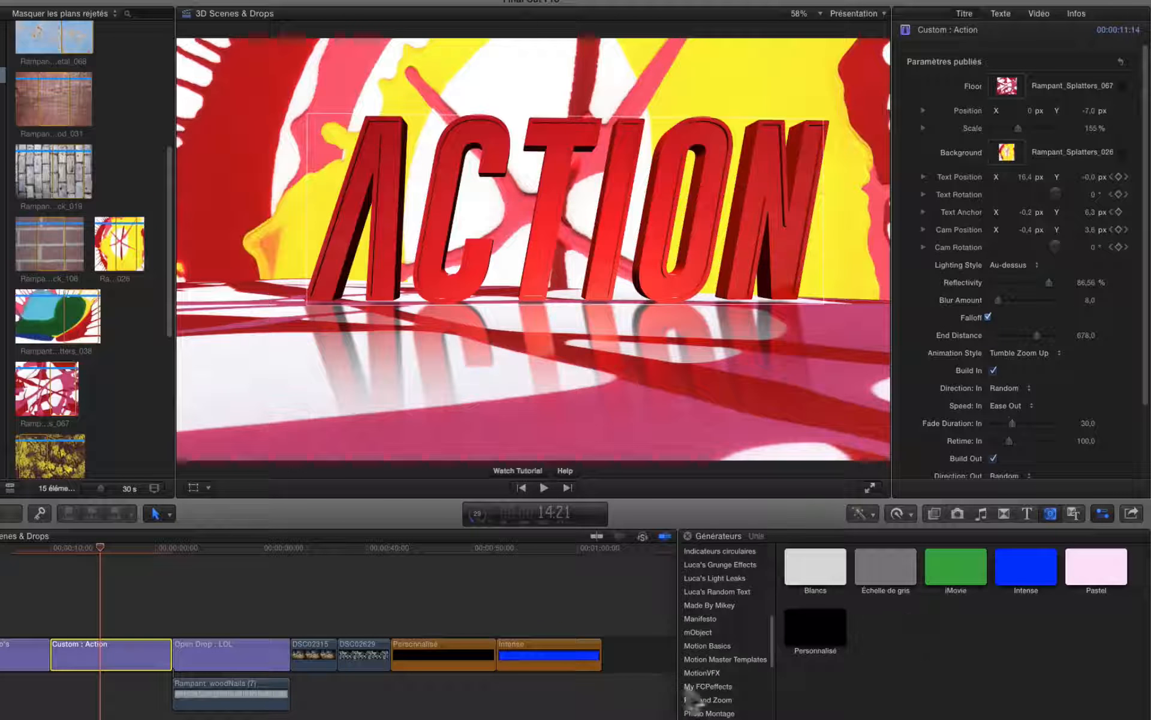